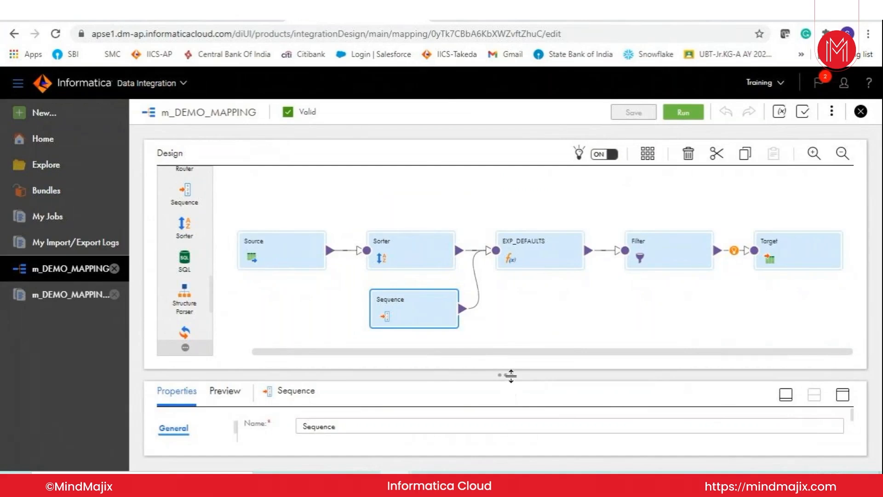
- Add a Rank transformation to the m_DEMO_MAPPING canvas below the Filter
left_click_drag(509, 374, 516, 423)
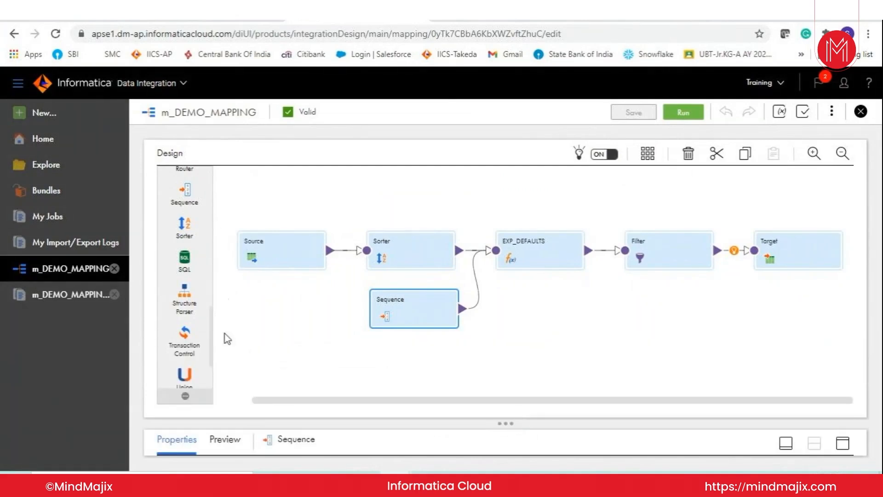
left_click_drag(213, 358, 212, 321)
left_click_drag(184, 269, 622, 330)
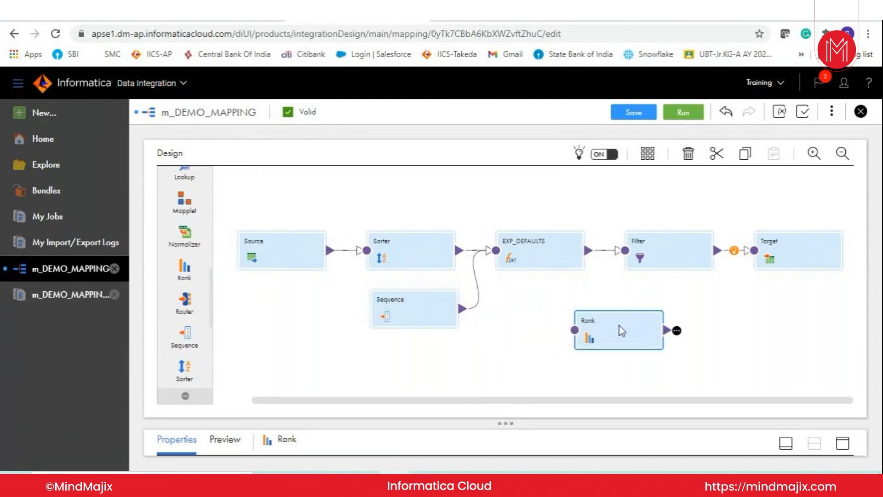
- Reroute the link between EXP_DEFAULTS and Filter through the Rank transformation and auto-arrange the mapping
mouse_move(607, 253)
left_click_drag(601, 210, 614, 293)
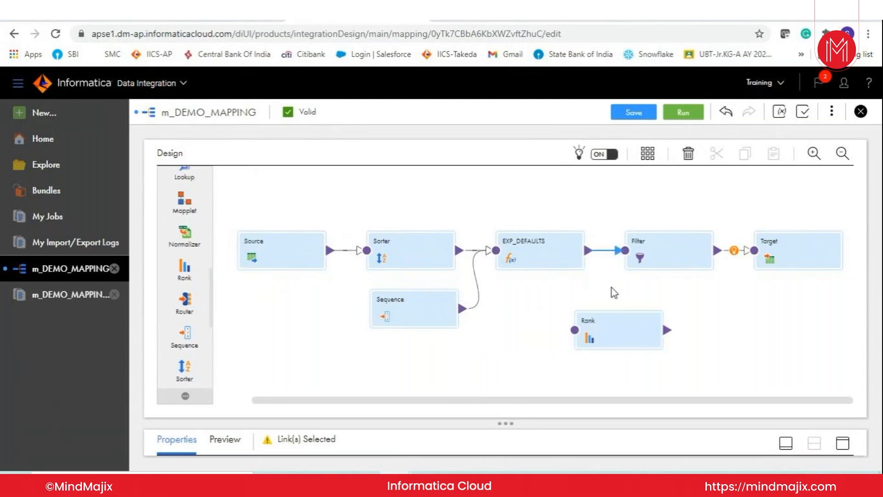
key("Delete")
left_click_drag(589, 253, 575, 330)
left_click_drag(676, 330, 621, 264)
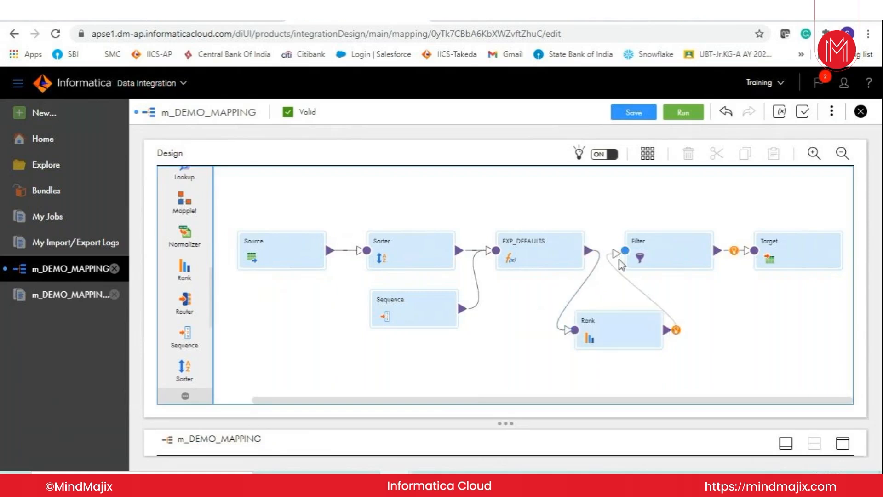
left_click(648, 154)
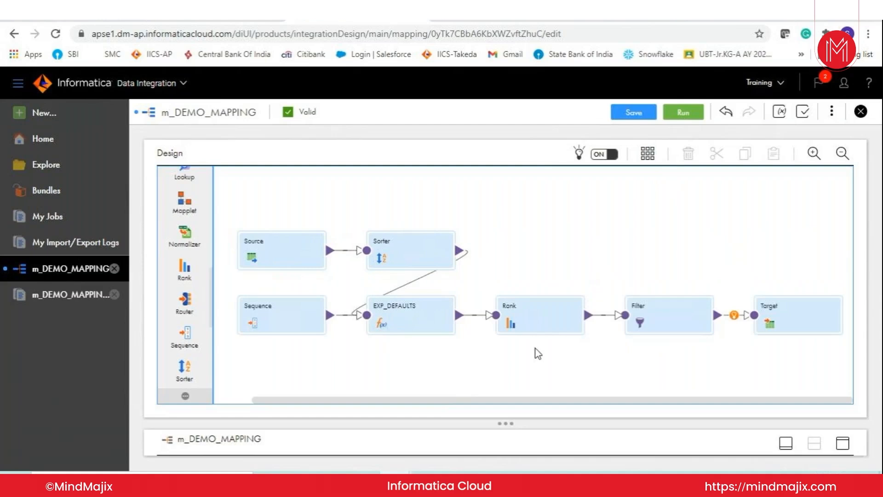
- Open the Rank transformation's properties at full size, and close m_DEMO_MAPPING while discarding its changes
left_click(527, 321)
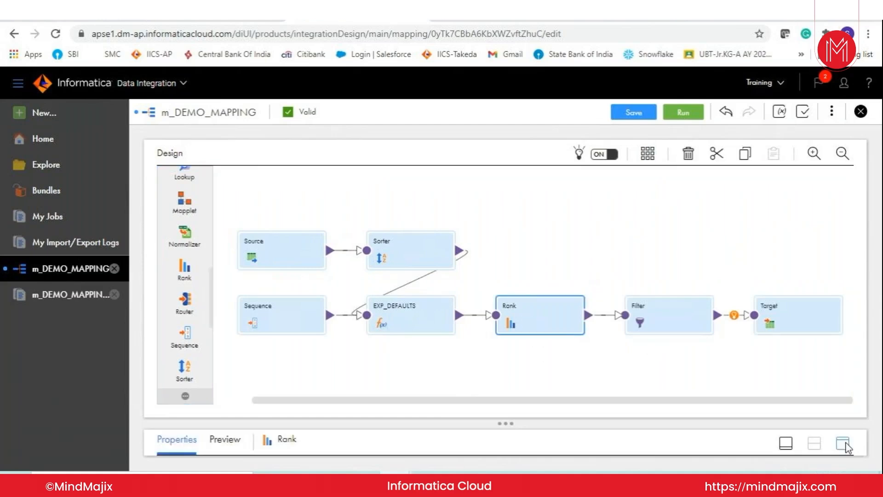
left_click(847, 444)
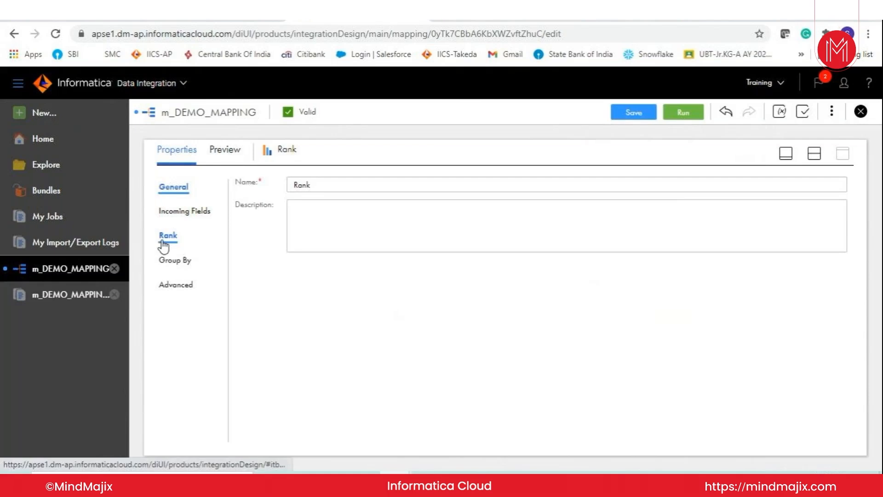
left_click(863, 112)
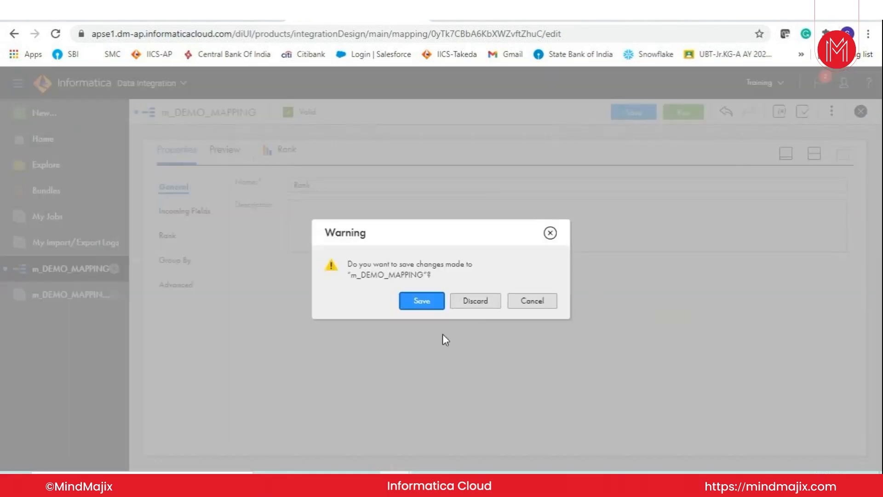
left_click(476, 302)
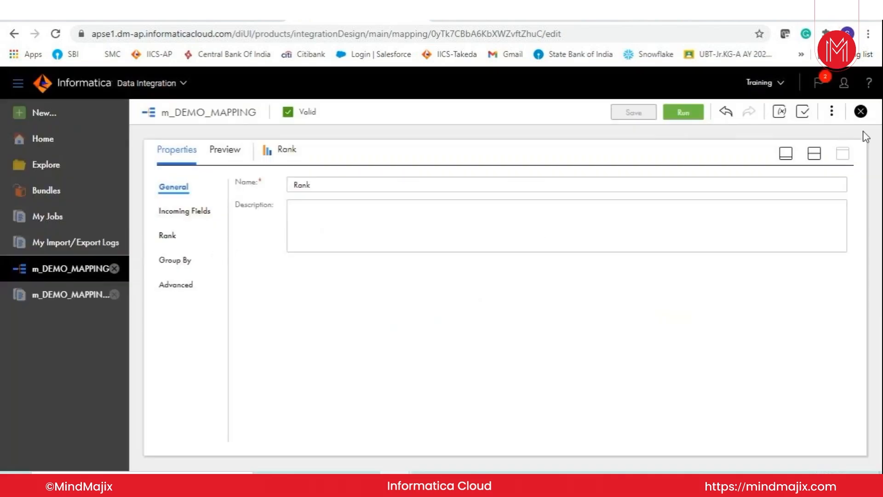
left_click(860, 111)
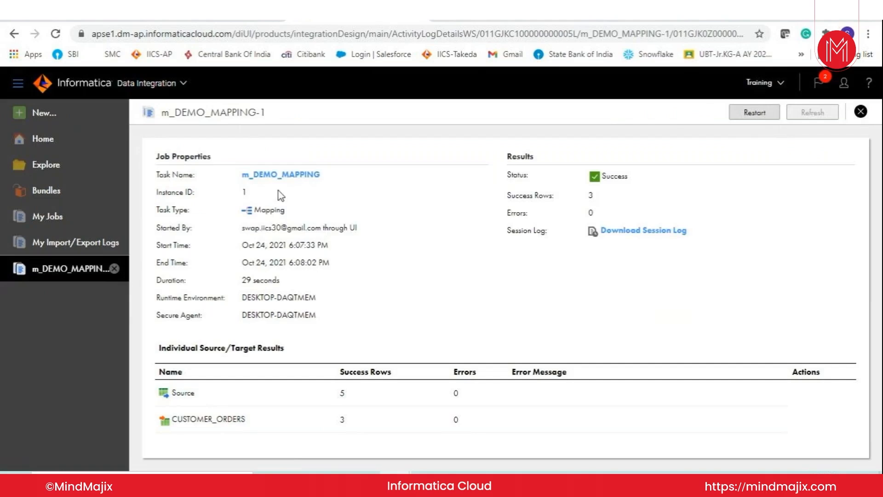
- Reopen m_DEMO_MAPPING from its job details and enlarge the design area to view the whole flow
left_click(285, 176)
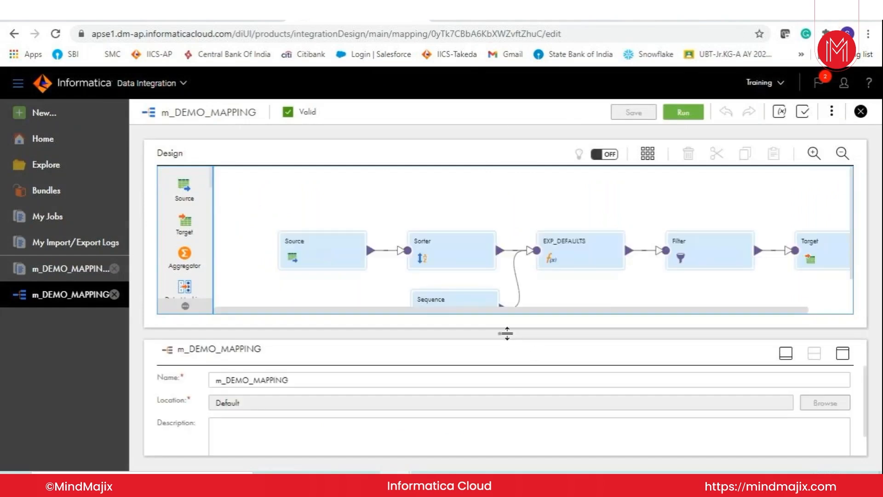
left_click_drag(507, 333, 509, 377)
left_click_drag(663, 362, 624, 367)
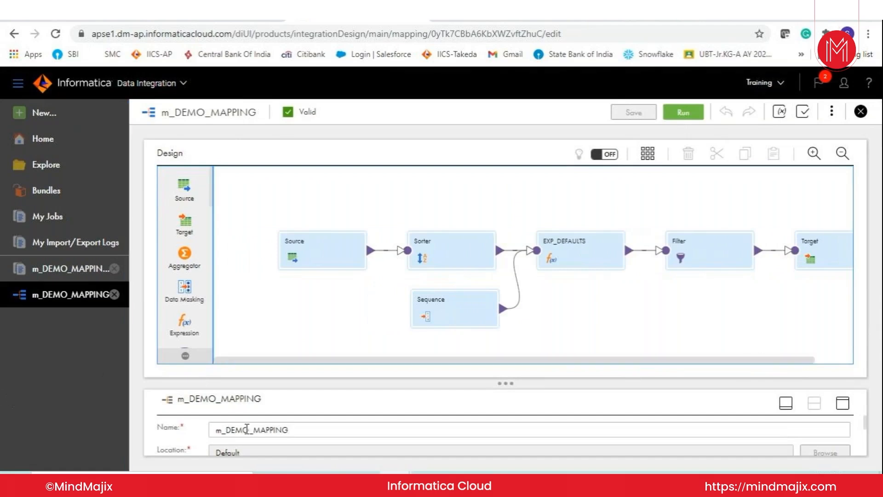
- Create a new blank mapping asset
left_click(51, 114)
left_click(215, 195)
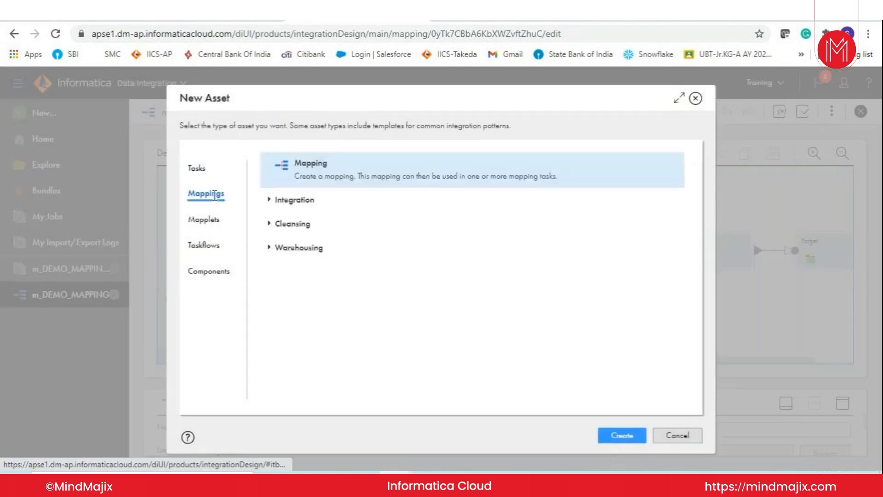
left_click(622, 435)
- Rename the new mapping's source transformation as SRC_CUSTOMER
left_click_drag(320, 287, 290, 287)
key("BackSpace")
type("RC_CUSTOMER")
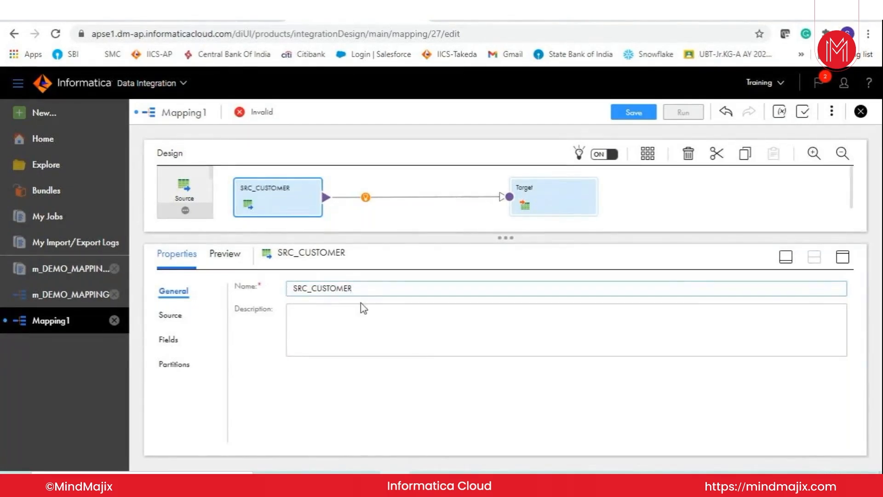
- Change the source transformation's name to SRC_EMPLOYEES
left_click(170, 314)
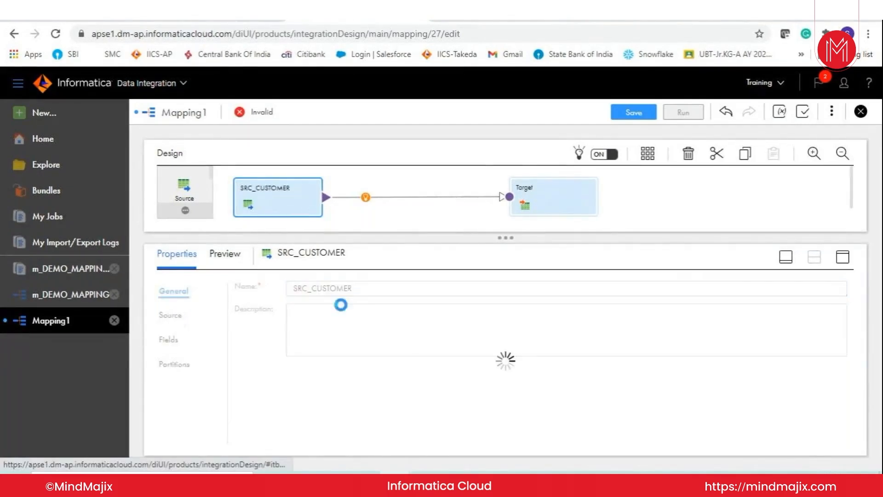
left_click(173, 292)
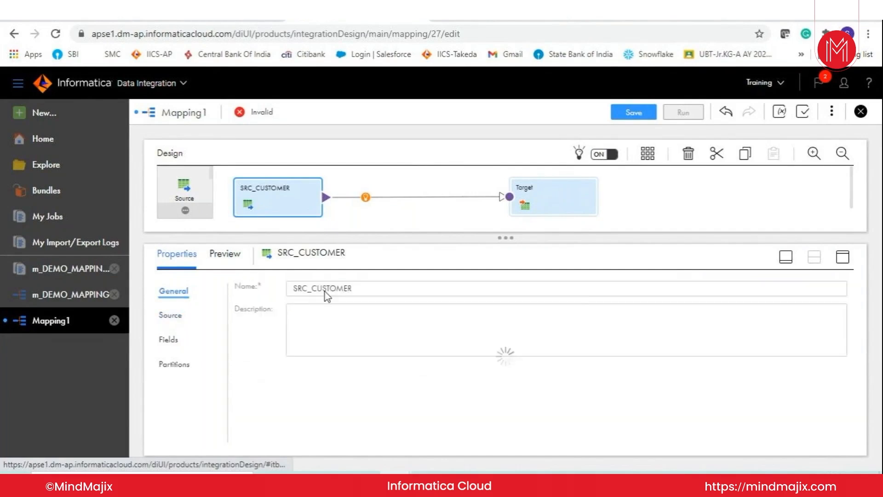
left_click_drag(311, 288, 362, 286)
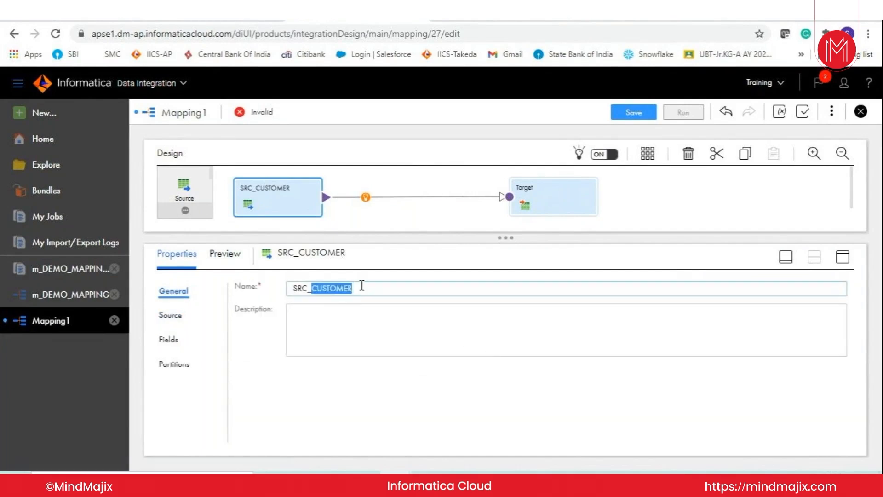
type("EMPLOYEE")
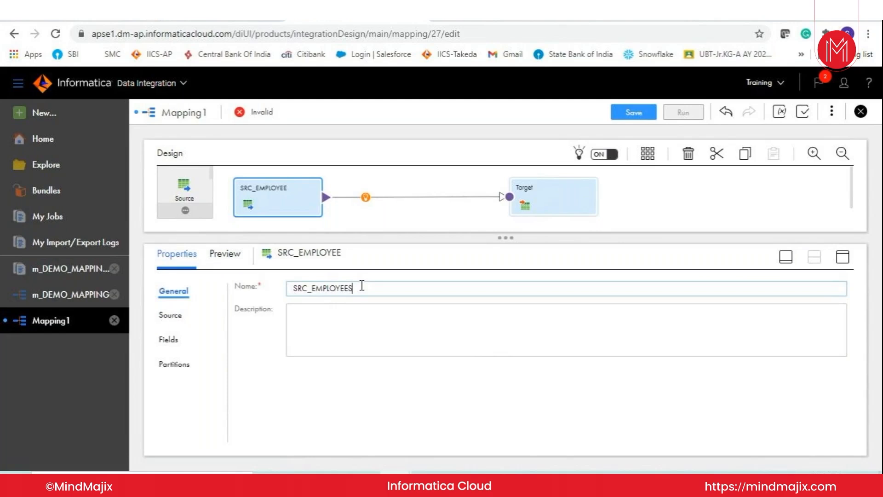
type("S")
- Set the SRC_EMPLOYEES source connection to ORACLE_CONNECTION (Oracle)
left_click(184, 316)
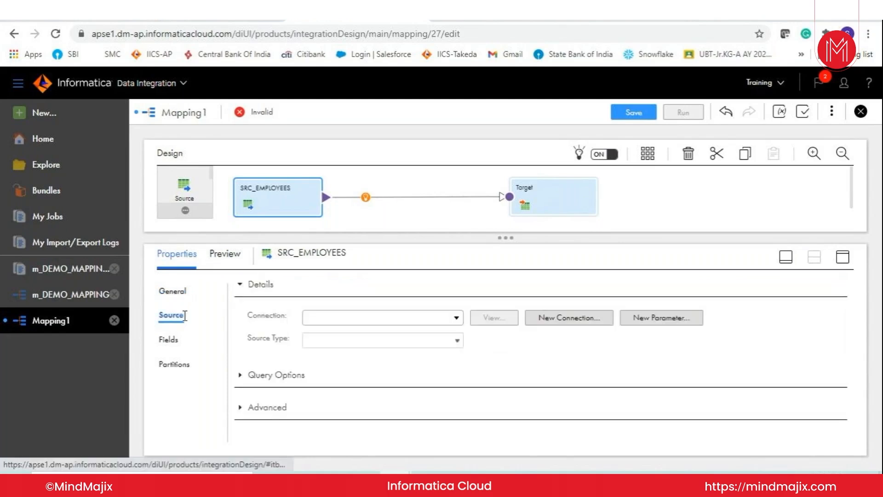
left_click(359, 317)
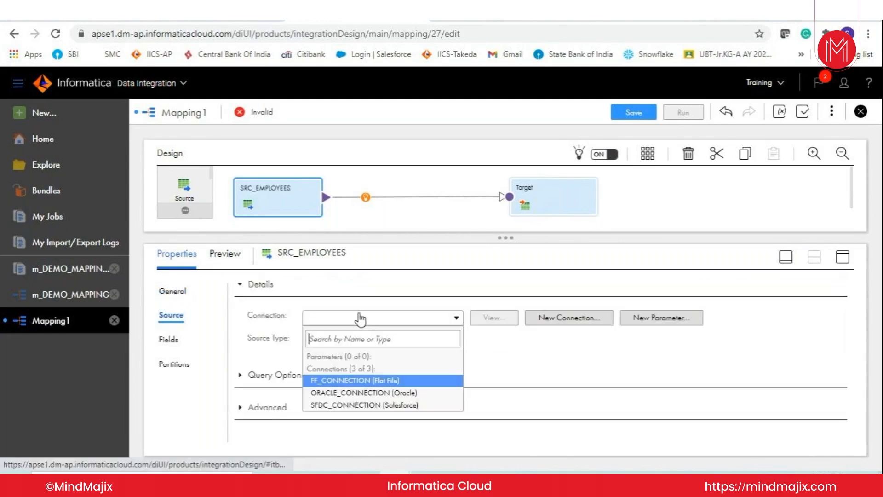
left_click(353, 395)
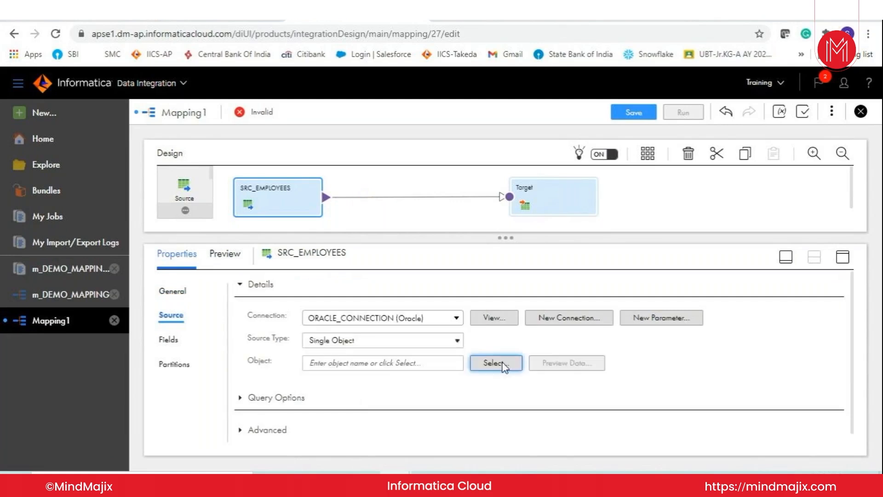
- Search the Oracle source objects for EMPLOYEES and assign the EMPLOYEES table as the source object
left_click(502, 363)
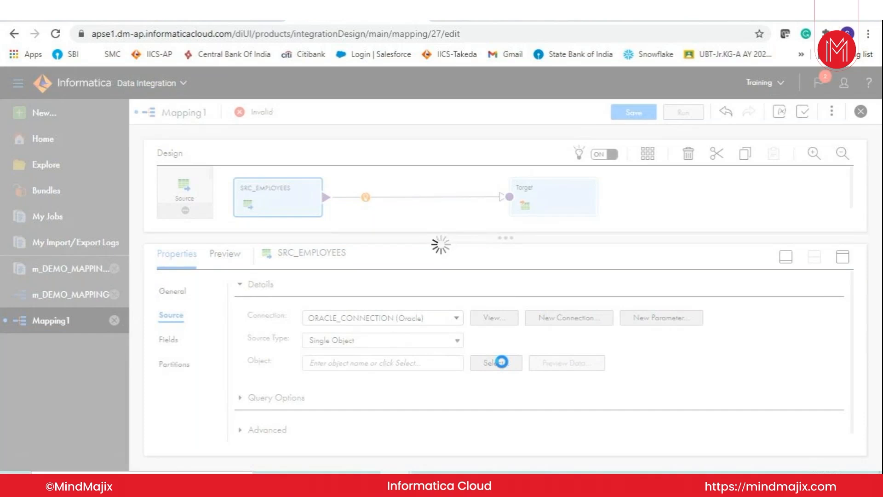
type("EMPLOYEE")
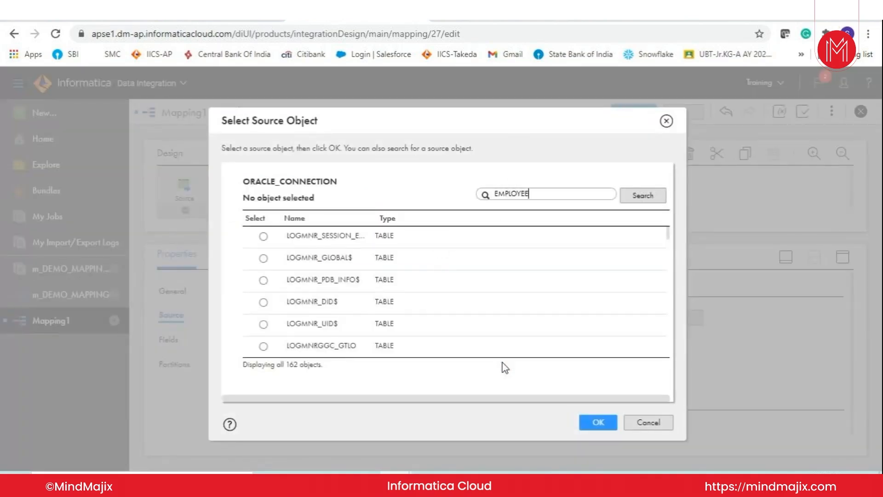
type("S")
key("Return")
left_click(264, 236)
left_click(600, 422)
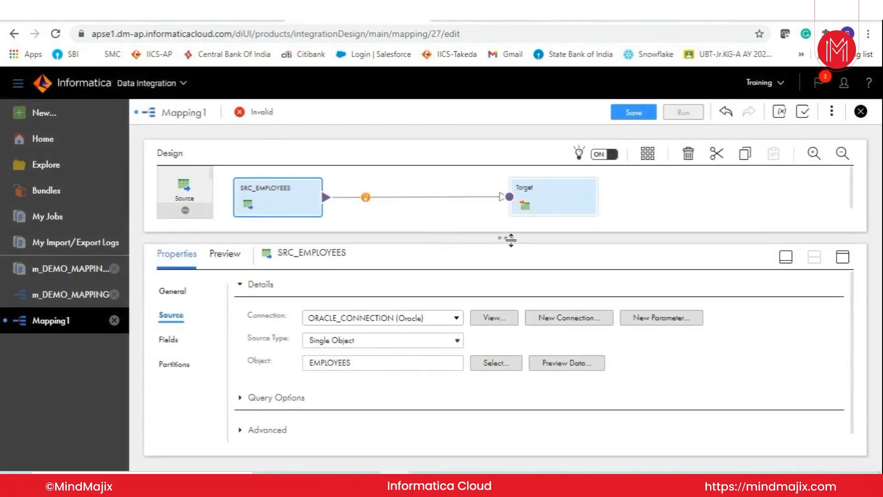
- Insert a Rank transformation between SRC_EMPLOYEES and the Target, and set it to rank by SALARY
left_click_drag(505, 237, 504, 307)
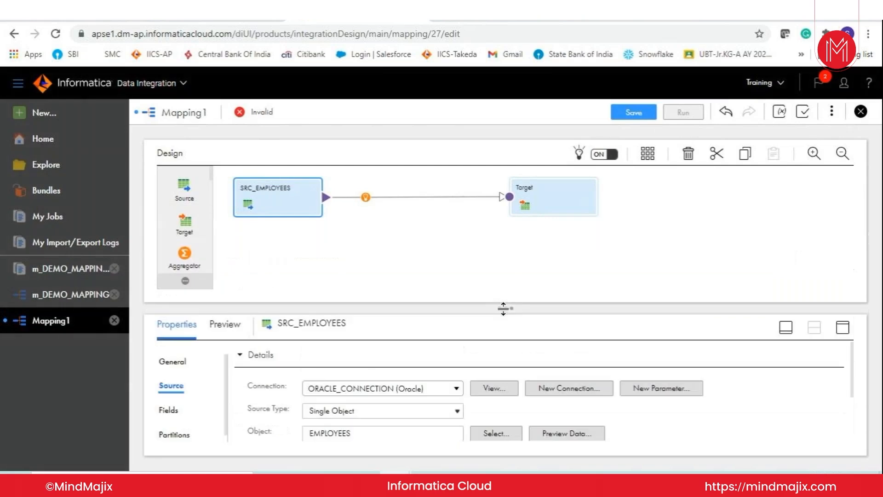
scroll(212, 184, "down", 3)
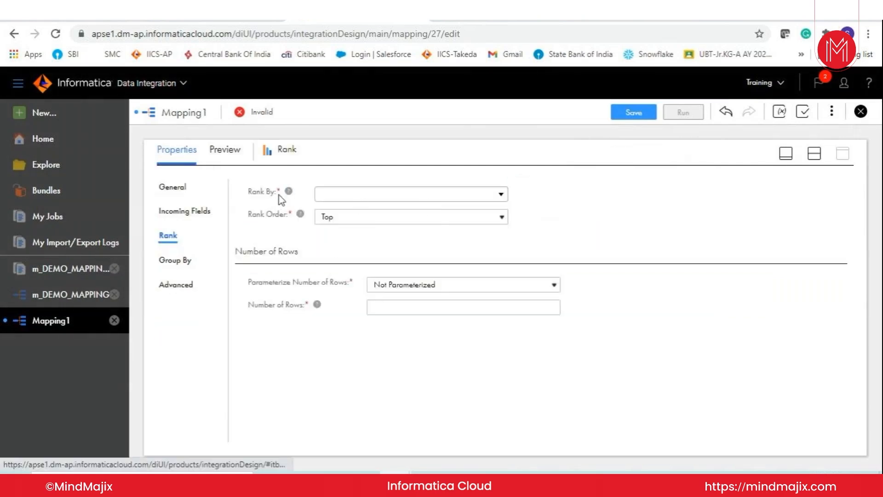
left_click(355, 196)
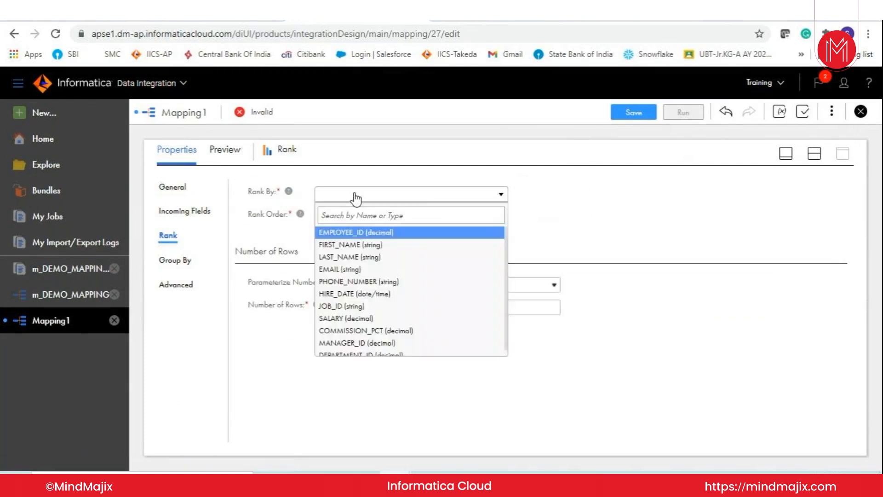
left_click(364, 234)
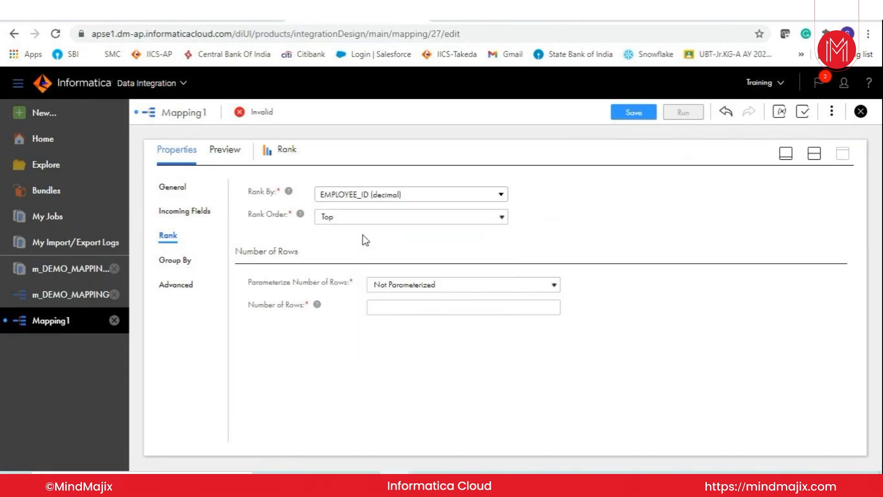
left_click(359, 197)
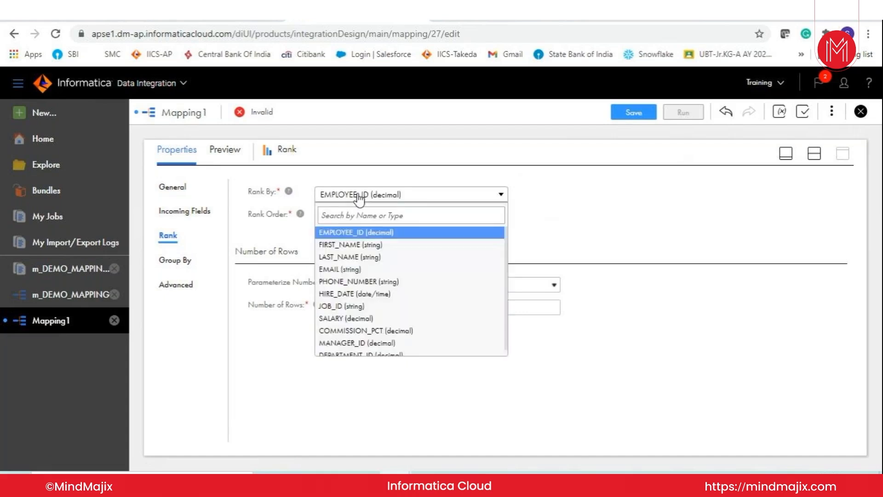
left_click(360, 321)
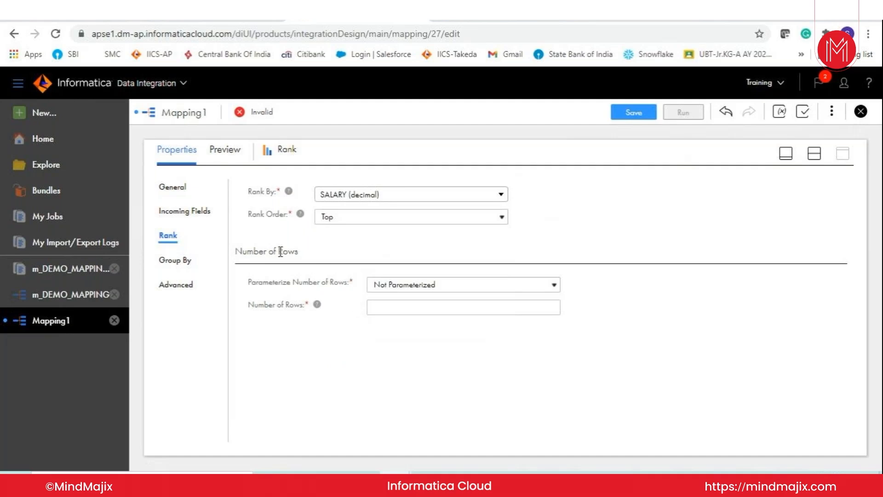
- Keep the rank order at Top and set the number of rows to 3
left_click(341, 217)
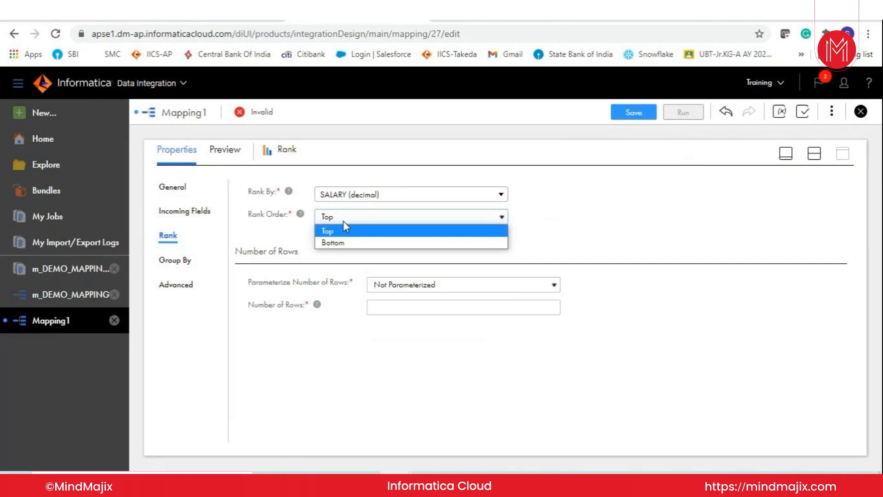
left_click(344, 233)
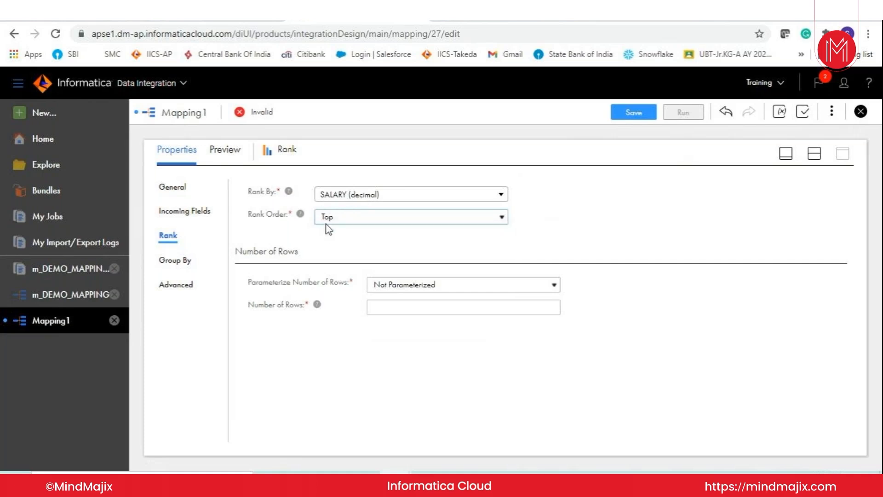
left_click_drag(261, 310, 349, 314)
left_click(411, 310)
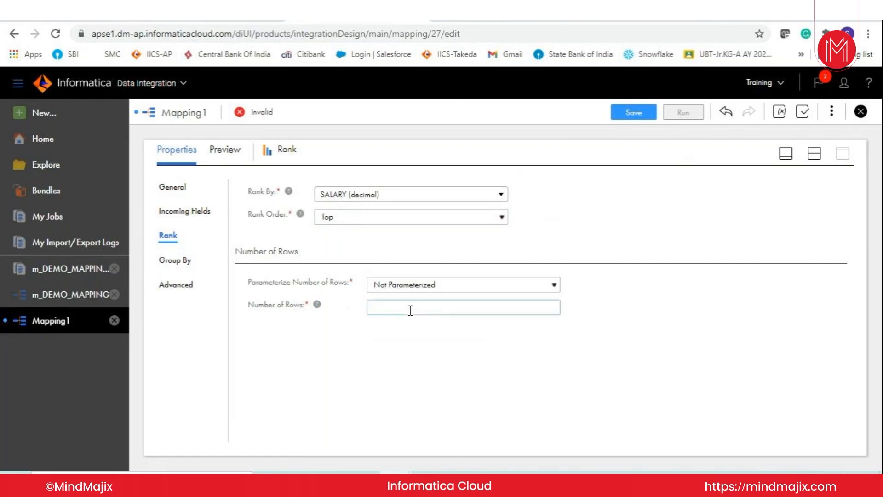
type("3")
left_click(410, 376)
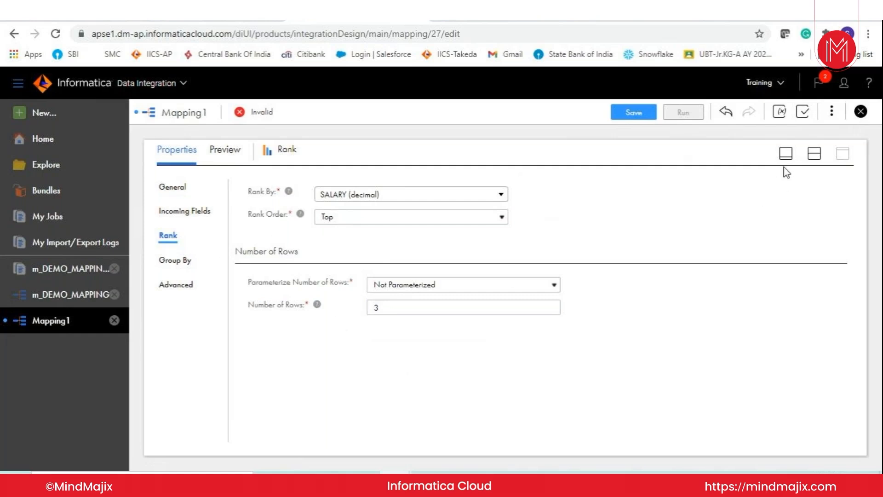
- Set the Target transformation's connection to ORACLE_CONNECTION (Oracle)
left_click(786, 153)
left_click(536, 191)
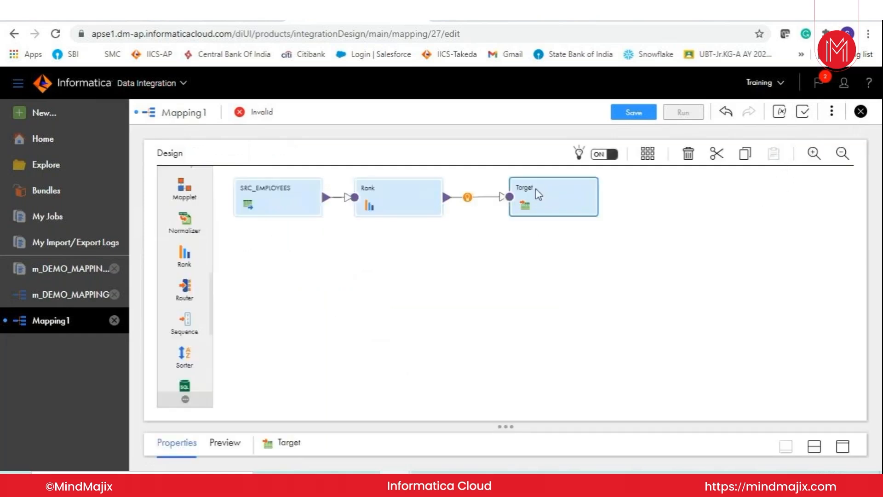
left_click(844, 445)
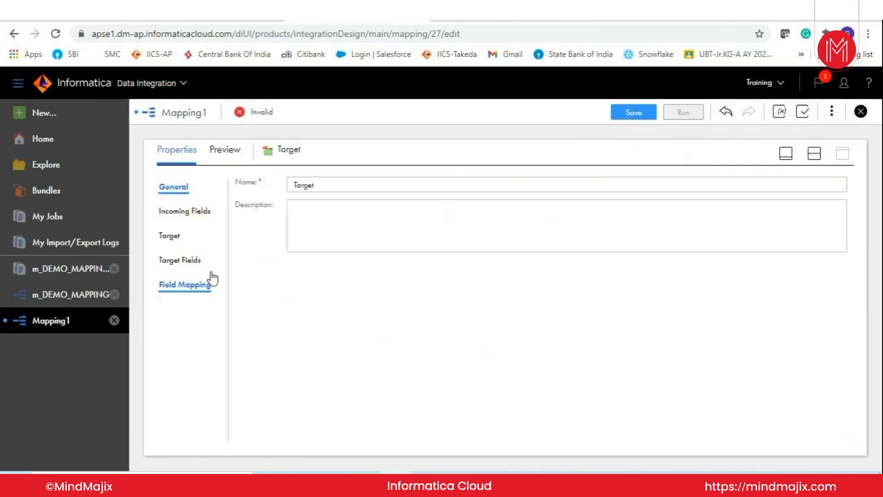
left_click(166, 232)
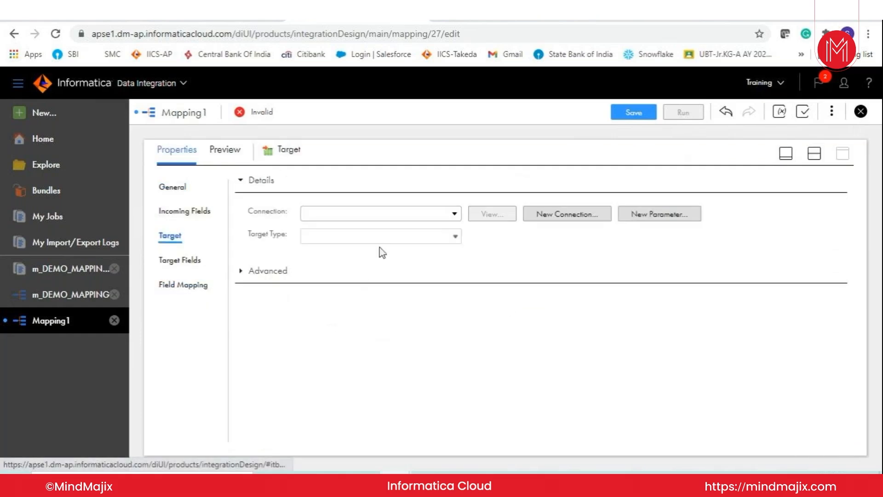
left_click(406, 217)
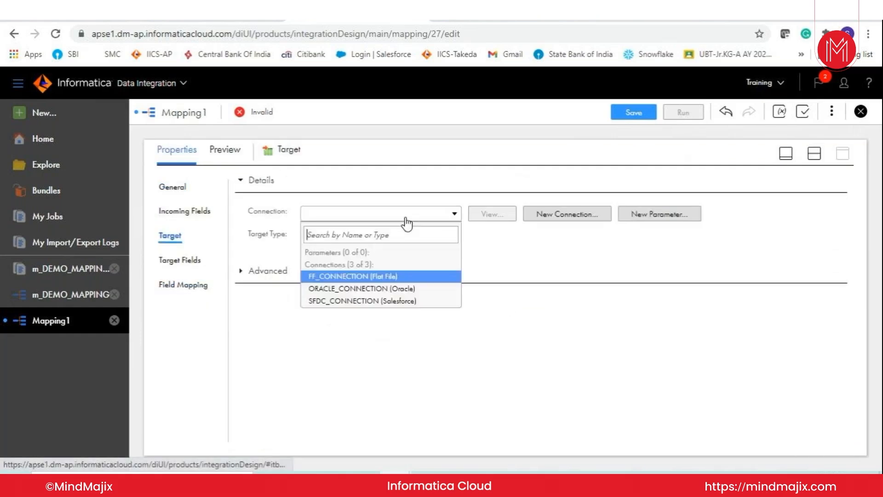
left_click(365, 290)
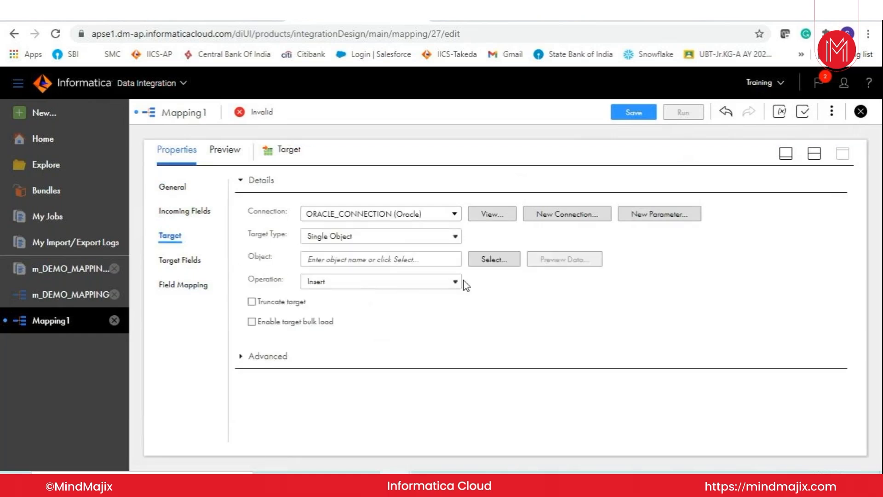
- Define the target object as a new table created at runtime, named EMP_TOP_5_SAL
left_click(477, 260)
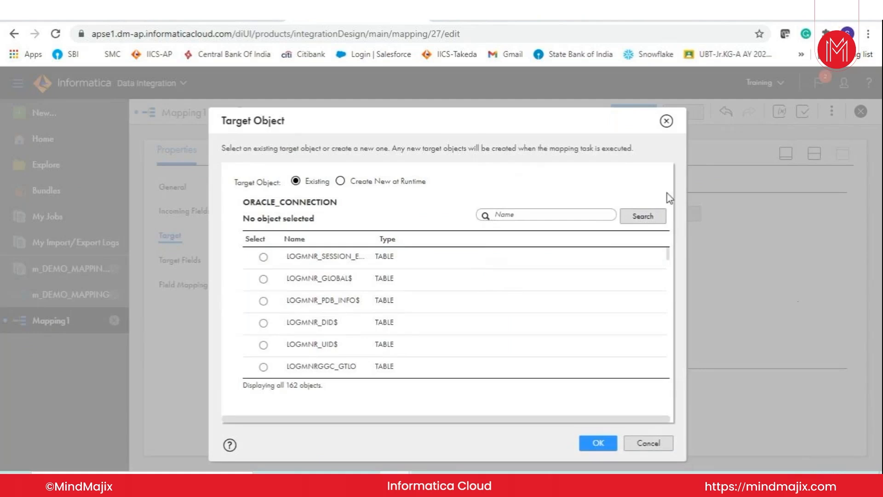
left_click(350, 182)
left_click(382, 216)
type("EMP-TOP_")
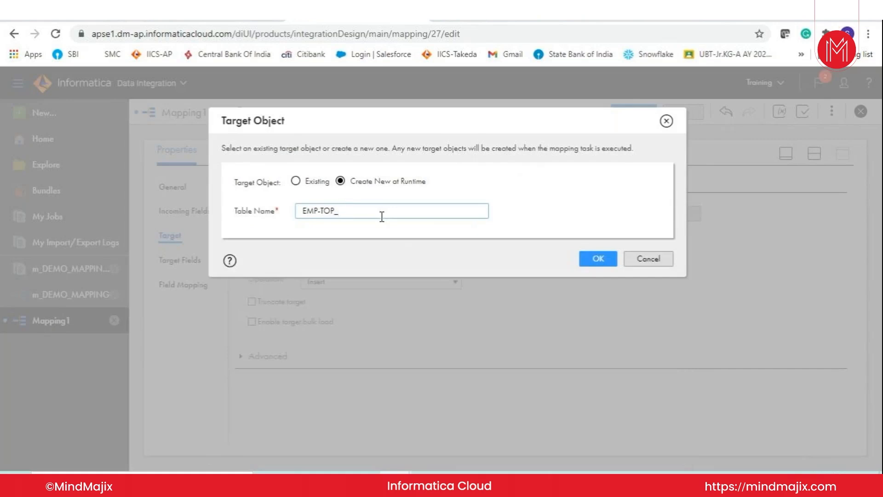
type("E_SAL")
left_click(320, 210)
key("BackSpace")
type("_")
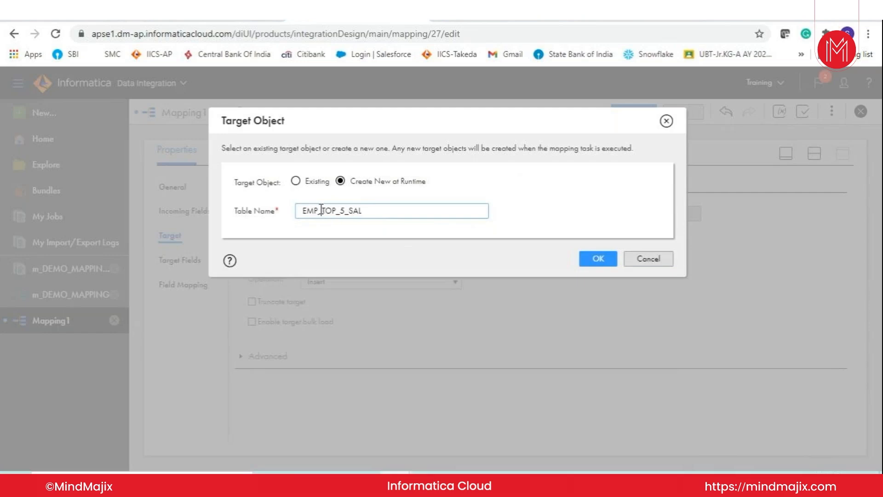
left_click(605, 264)
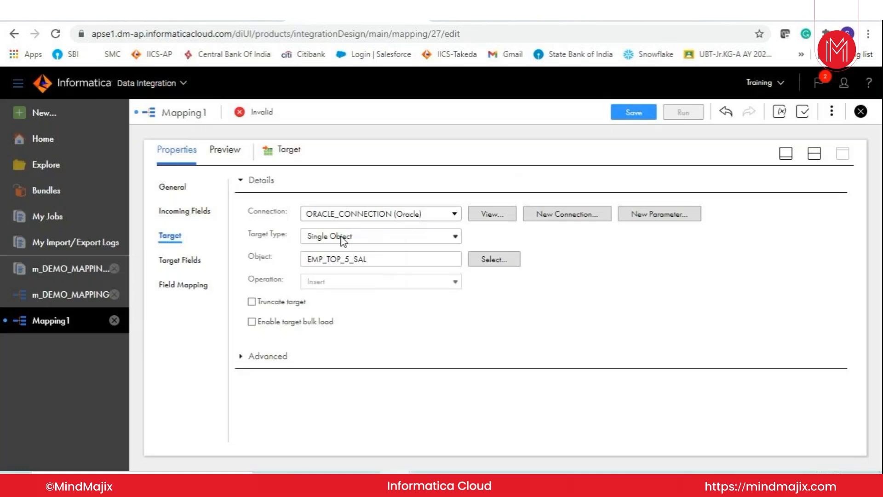
- Rename the mapping as m_RANK_DEMO and save it
left_click(786, 153)
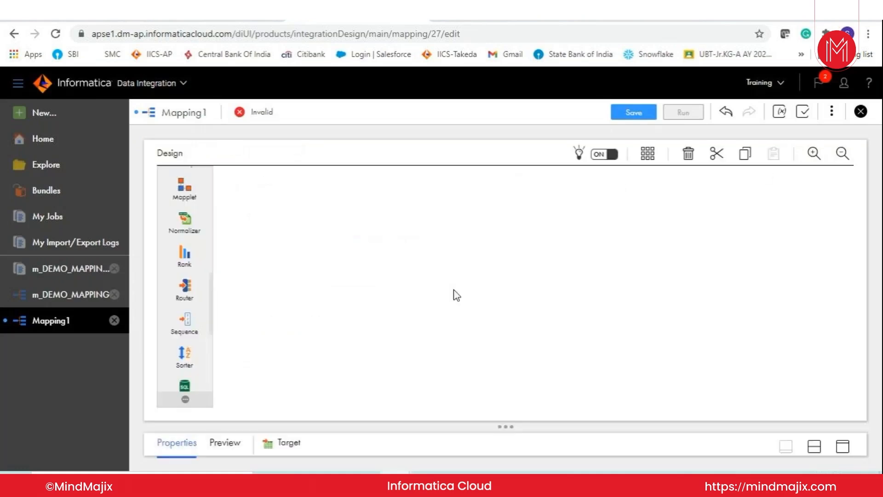
left_click_drag(511, 424, 510, 300)
double_click(275, 346)
type("m_")
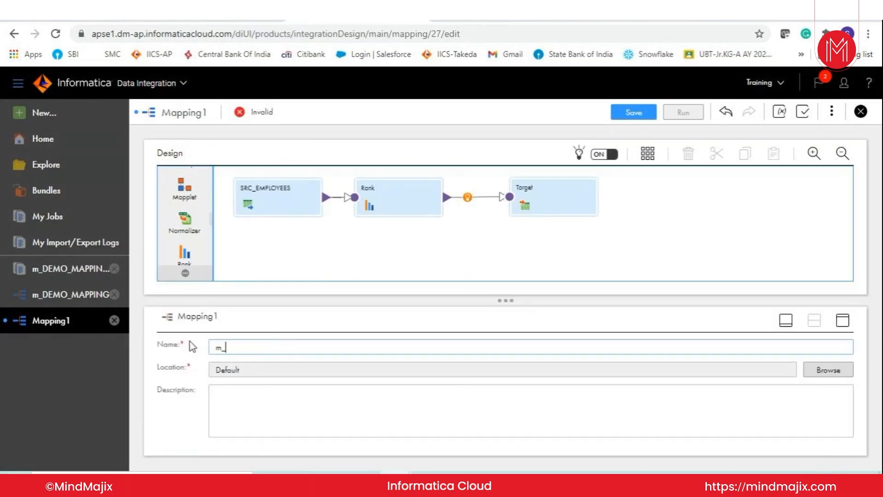
type("RANK_DEMO")
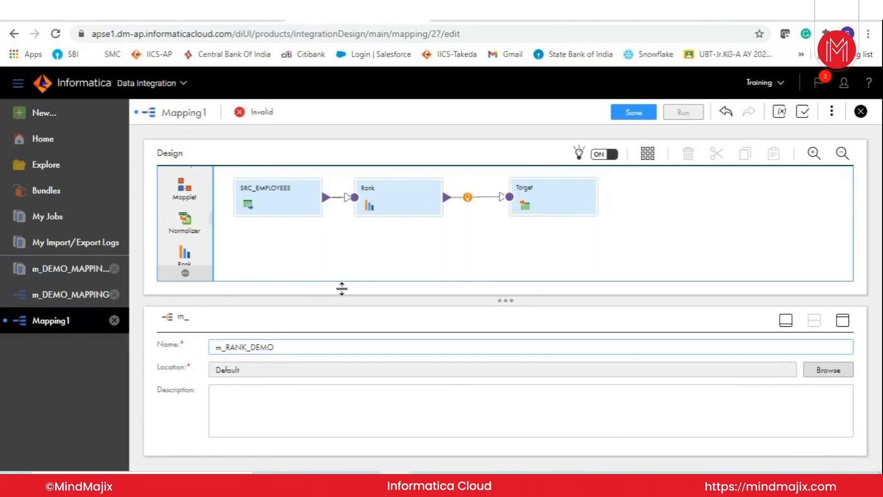
left_click(628, 114)
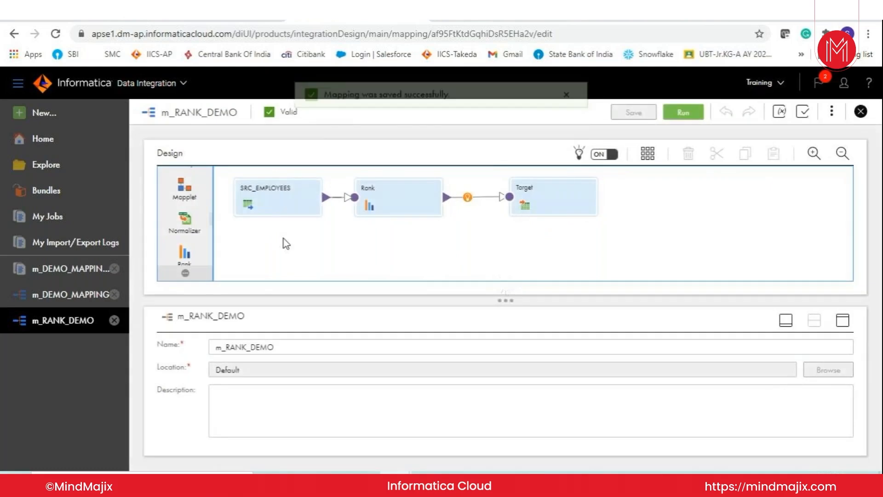
- Review the Target's target fields and its field mapping, including the full list of incoming fields
left_click(548, 204)
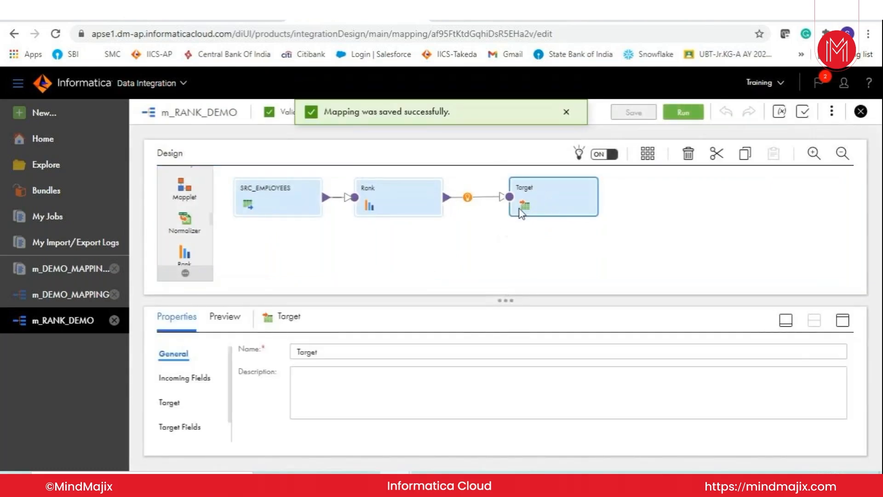
left_click(194, 427)
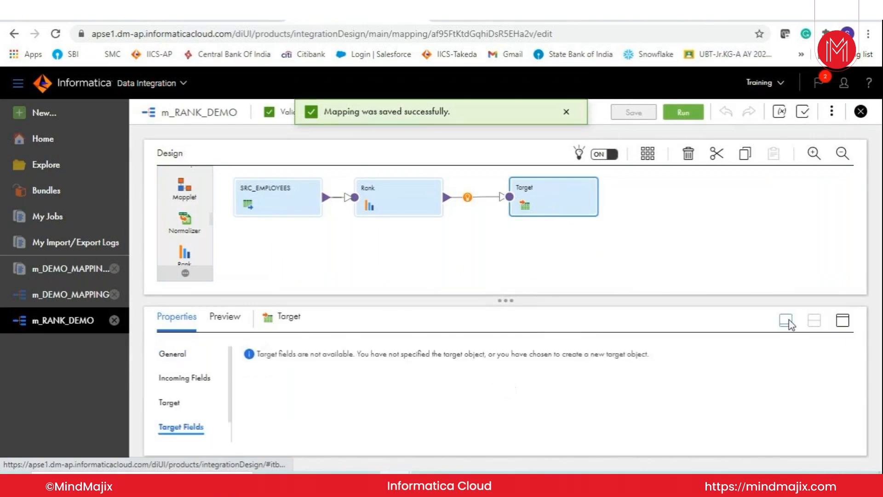
left_click(842, 320)
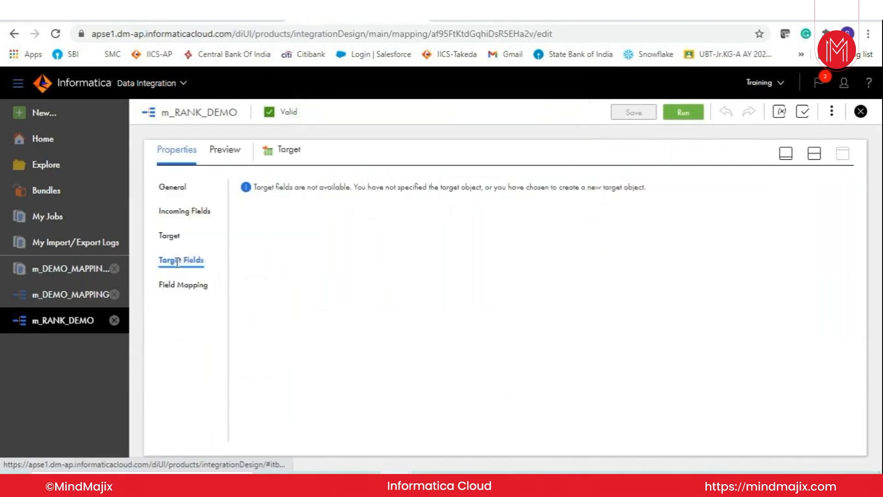
left_click_drag(310, 187, 629, 189)
left_click(173, 285)
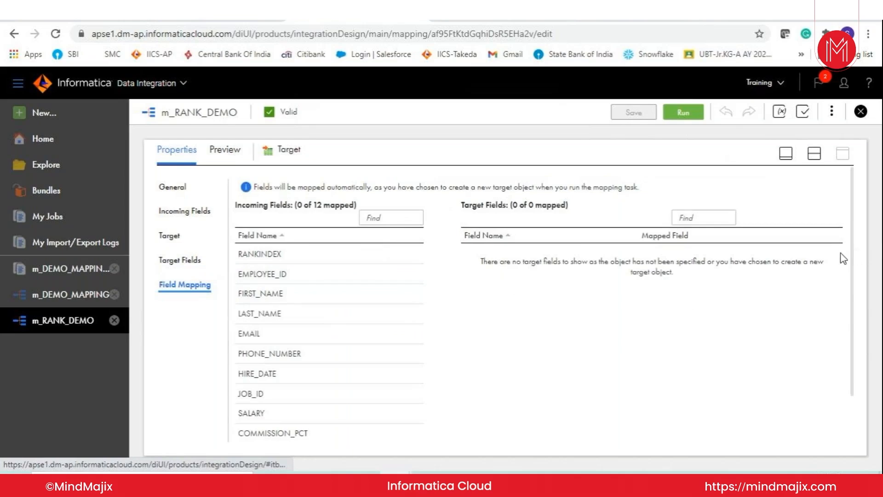
left_click_drag(853, 266, 873, 104)
- Run the m_RANK_DEMO mapping with a selected runtime environment
left_click(686, 115)
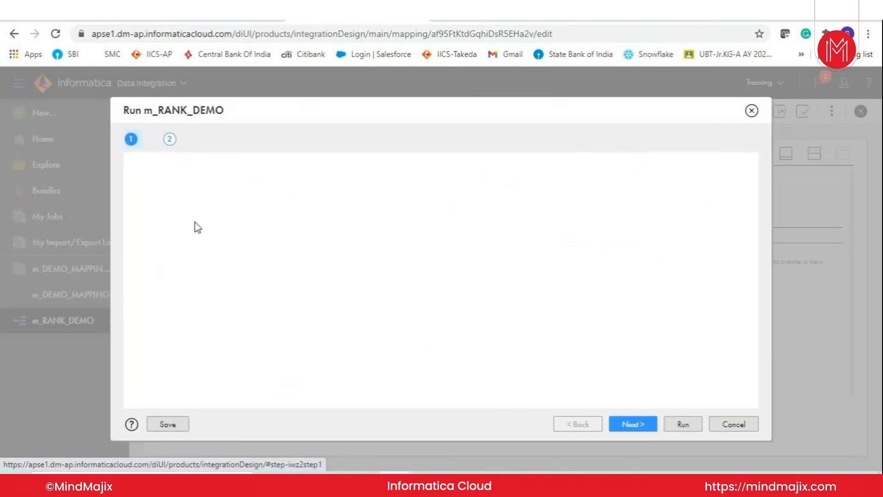
left_click(271, 173)
left_click(269, 208)
left_click(684, 424)
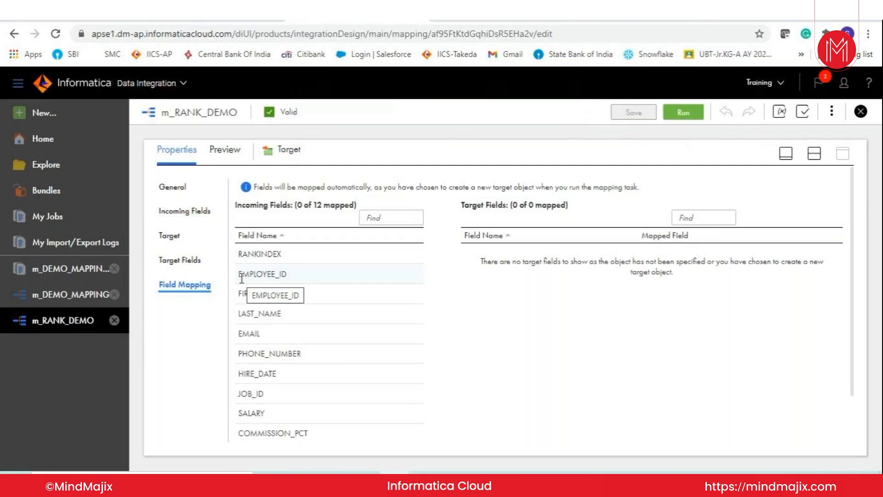
- Check the job list for the mapping run and return to the m_RANK_DEMO mapping
left_click(50, 225)
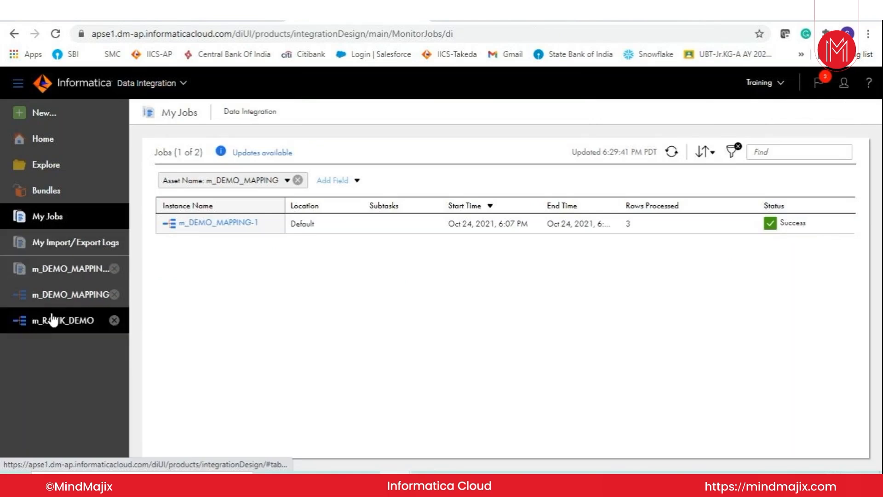
left_click(61, 304)
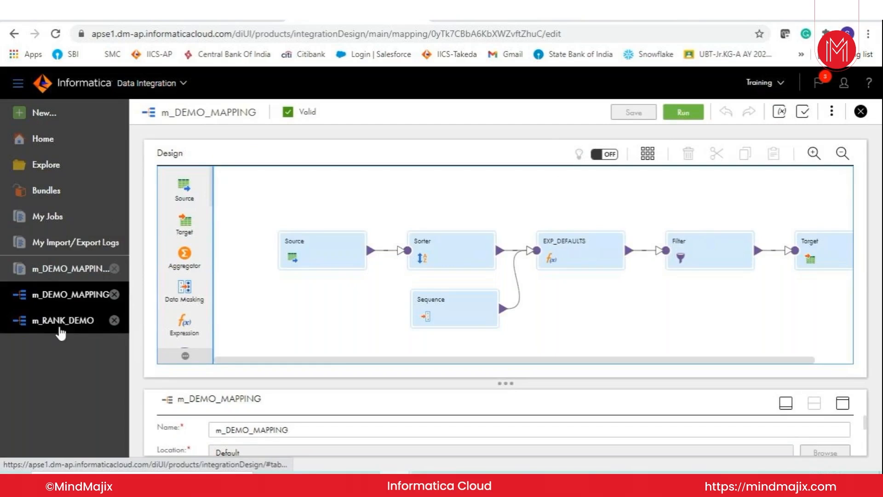
left_click(78, 318)
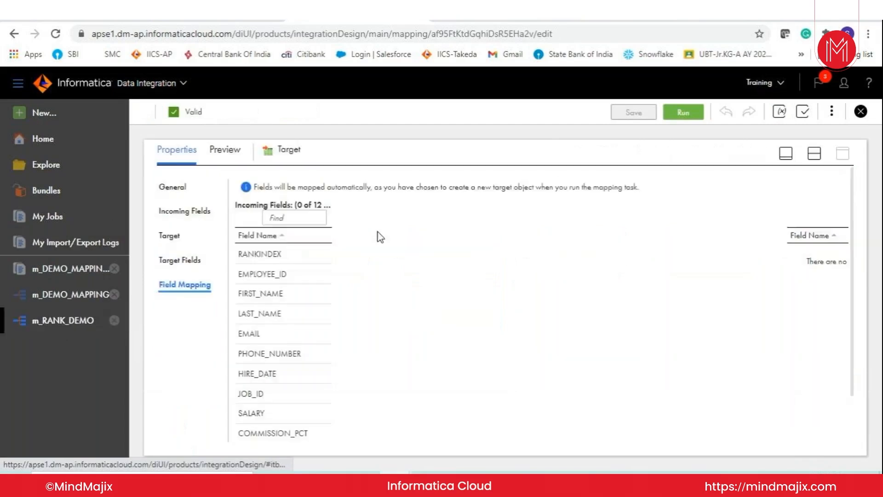
- Start a new mapping task from m_RANK_DEMO and name it mct_RANK_DEMO
left_click(831, 111)
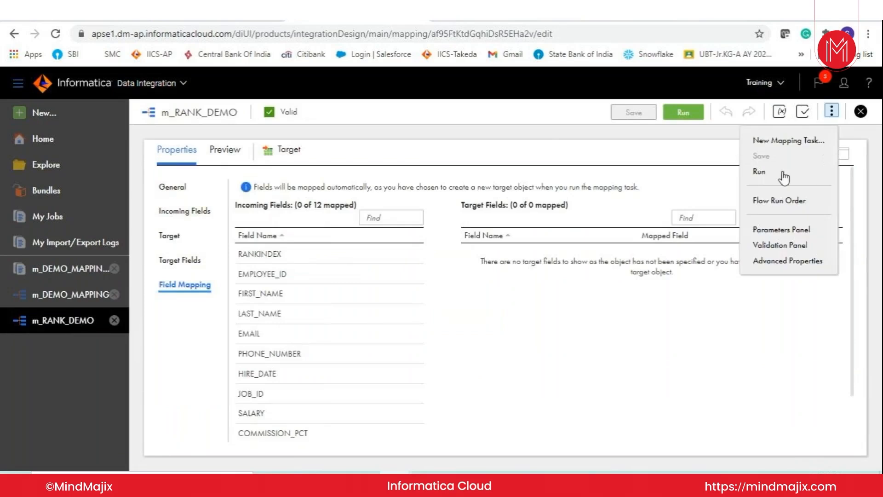
left_click(781, 146)
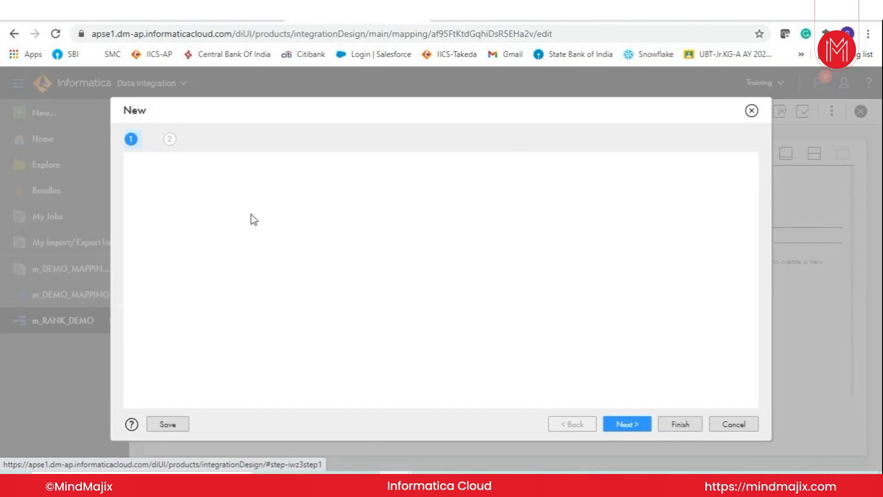
left_click_drag(299, 295, 226, 305)
key("ctrl+c")
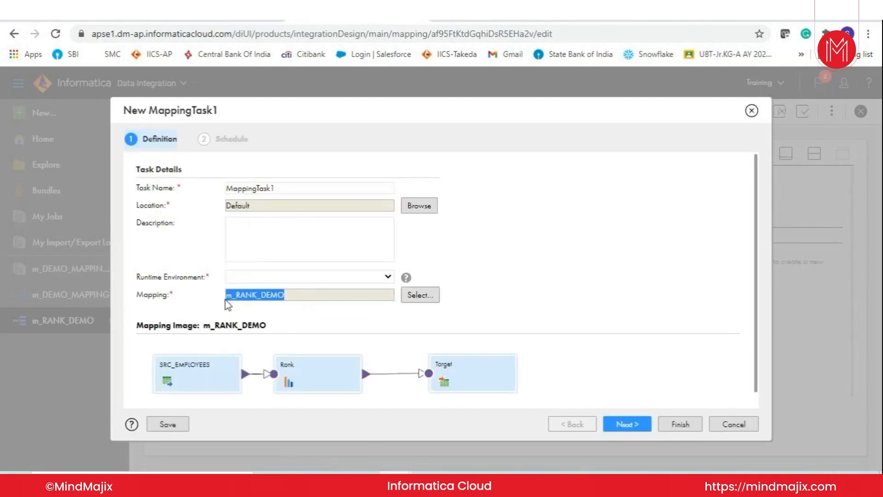
left_click_drag(277, 188, 225, 190)
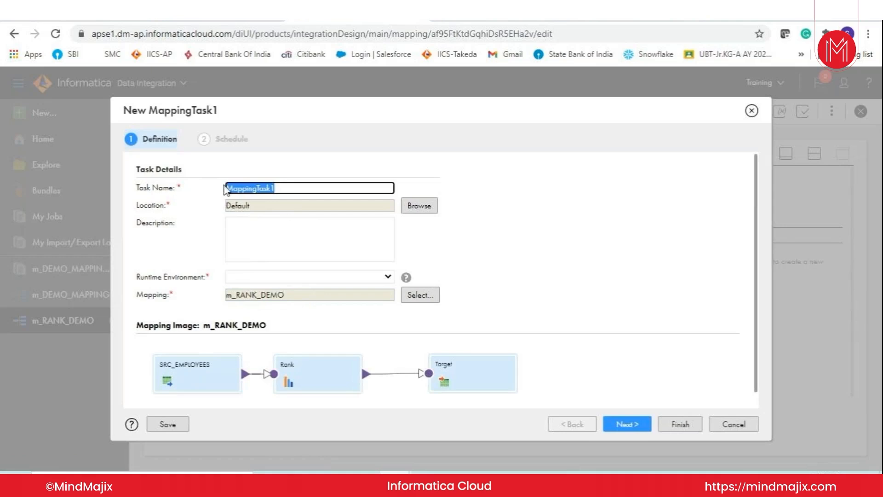
key("ctrl+v")
left_click(231, 188)
type("ct")
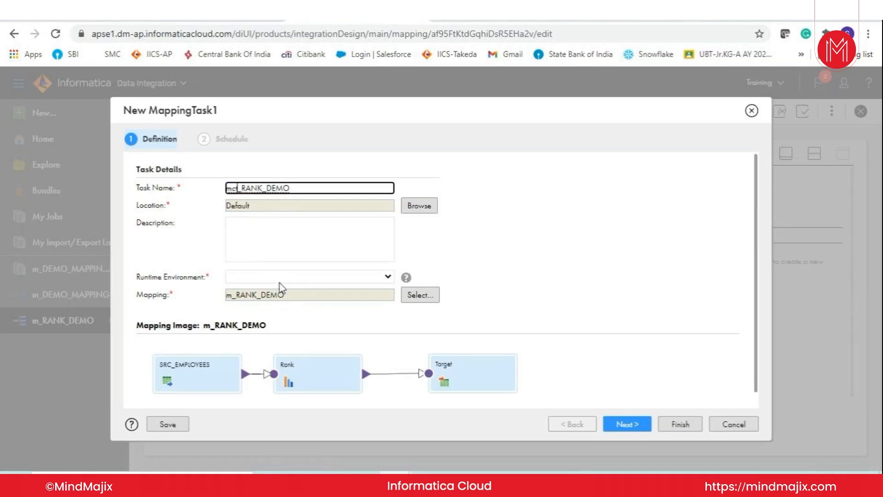
- Choose a runtime environment for the mapping task and finish creating it
left_click(280, 278)
left_click(281, 314)
left_click(682, 425)
left_click(642, 426)
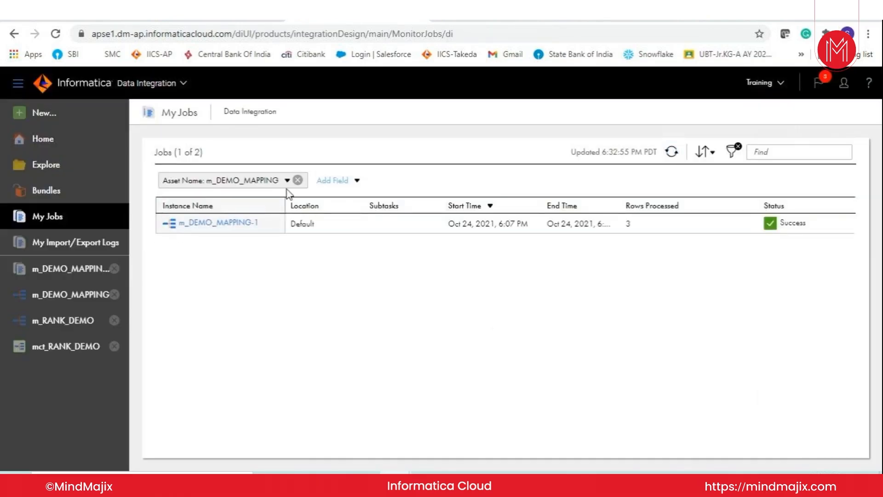
- Remove the m_DEMO_MAPPING asset name filter from the job list
left_click(297, 180)
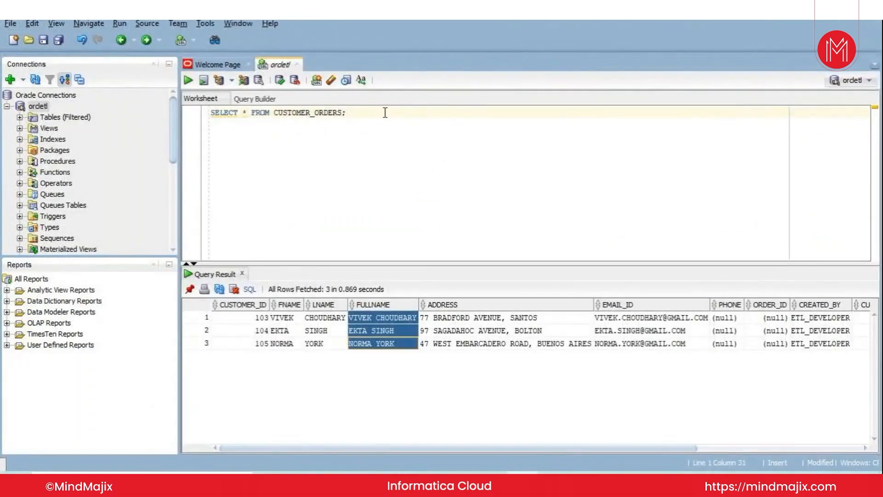
- In the Oracle SQL Developer worksheet, begin a second query with SELECT * FROM below the CUSTOMER_ORDERS query
key("Return")
key("Return")
type("SE")
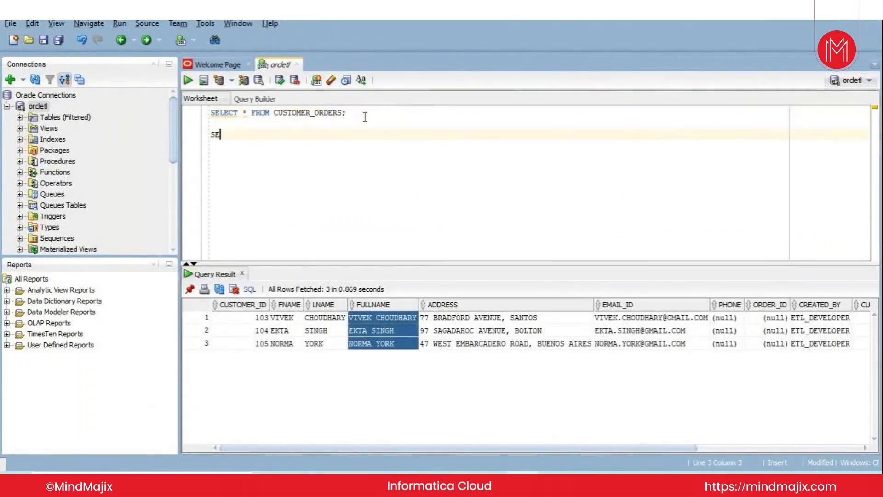
type("LECT * FROM")
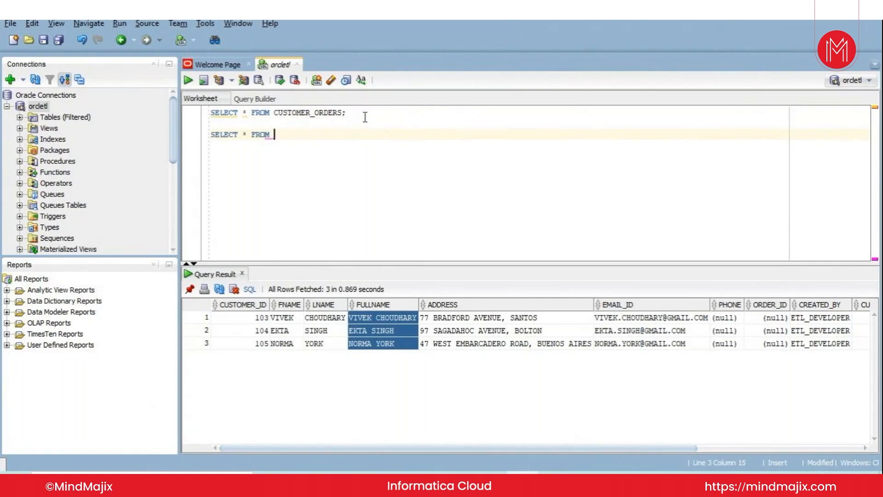
- Get the target object name EMP_TOP_5_SAL from the m_RANK_DEMO Target properties and switch back to the SQL worksheet
key("alt+Tab")
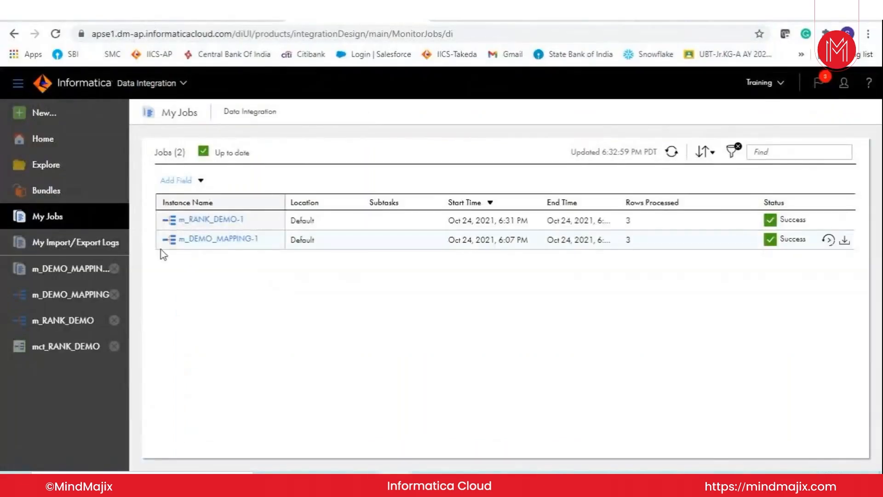
left_click(60, 322)
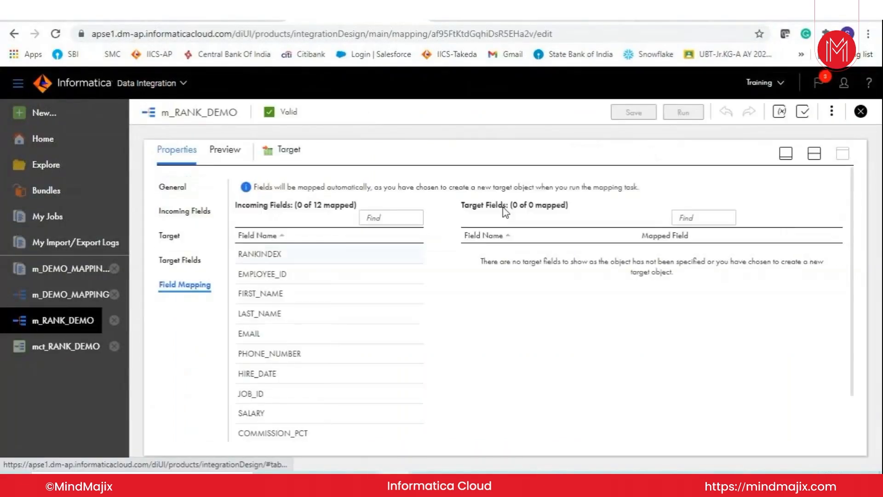
left_click(171, 236)
left_click(376, 259)
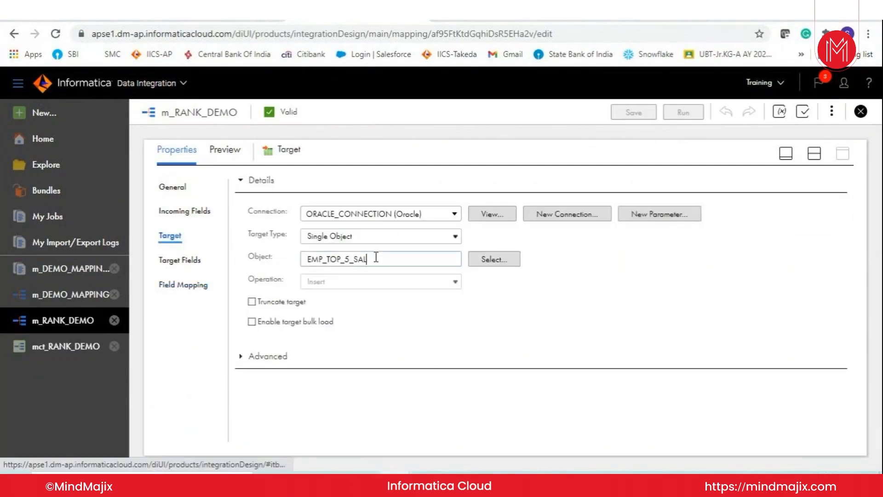
left_click_drag(377, 259, 300, 263)
key("ctrl+c")
key("alt+Tab")
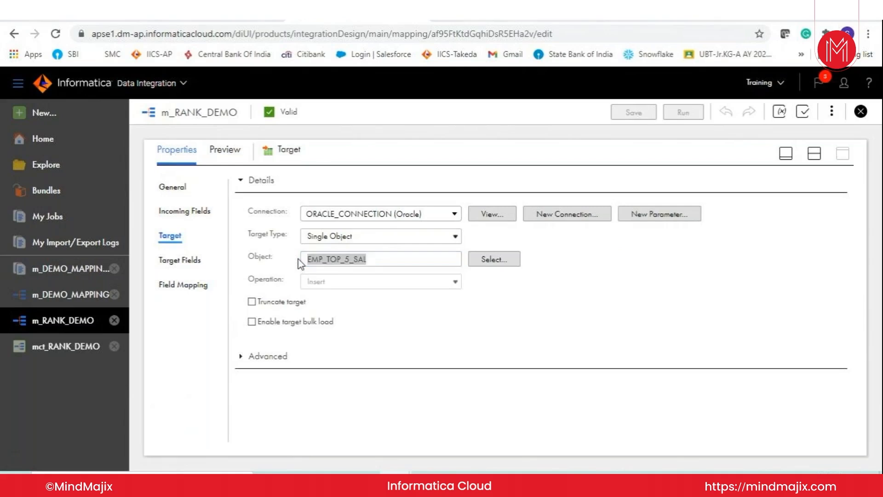
- Complete the second query as SELECT * FROM EMP_TOP_5_SAL;, run it and select the SALARY values in the result
key("ctrl+v")
type(";")
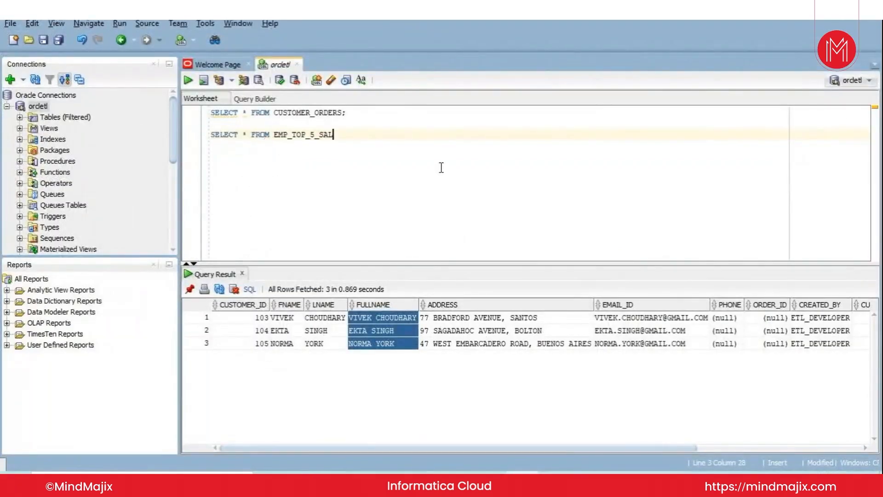
key("ctrl+Return")
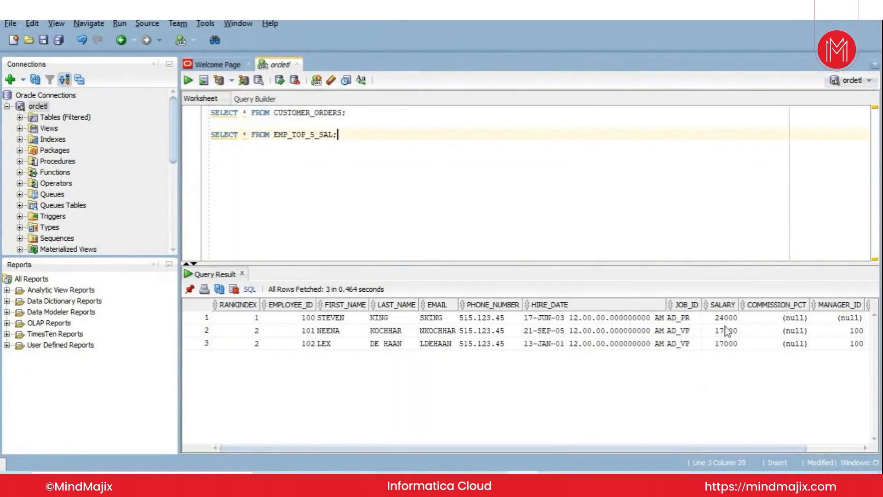
left_click_drag(725, 317, 727, 345)
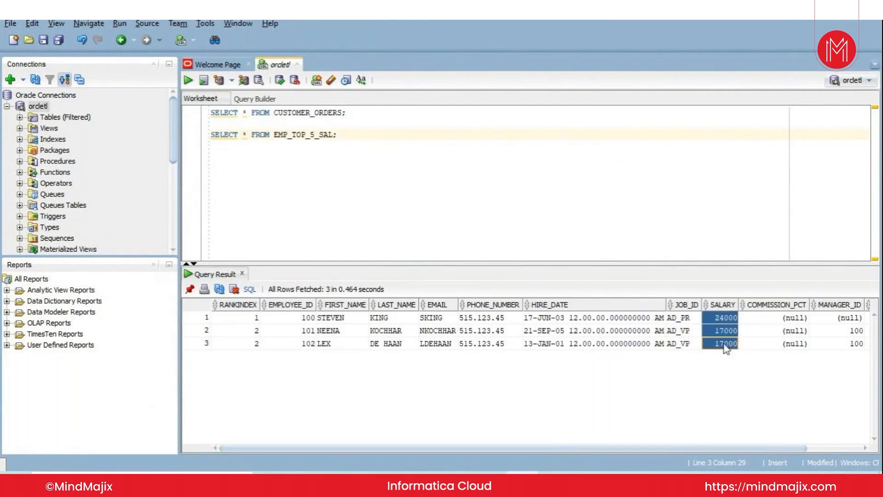
- Write a third query below it: SELECT * FROM EMPLOYEES ORDER BY SALARY DESC;
left_click(403, 145)
key("Return")
key("Return")
type("SE")
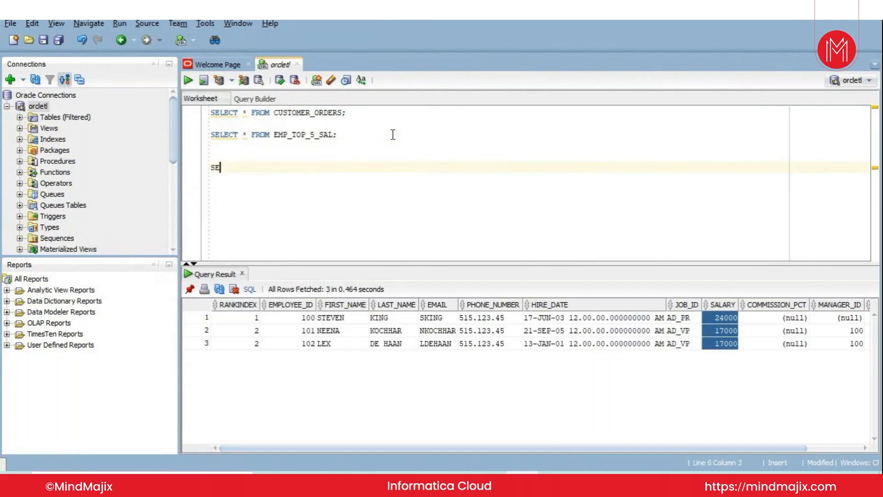
type("LECT SALAR")
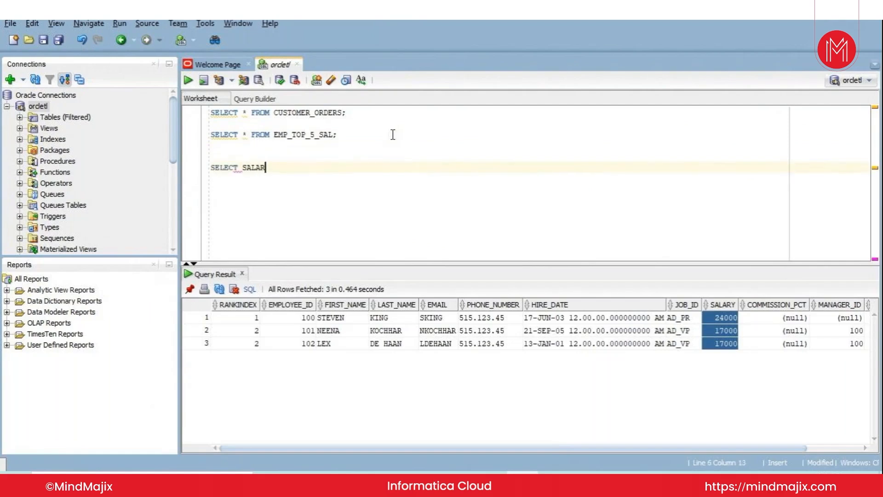
type("Y DE")
key("BackSpace")
key("BackSpace")
key("BackSpace")
key("BackSpace")
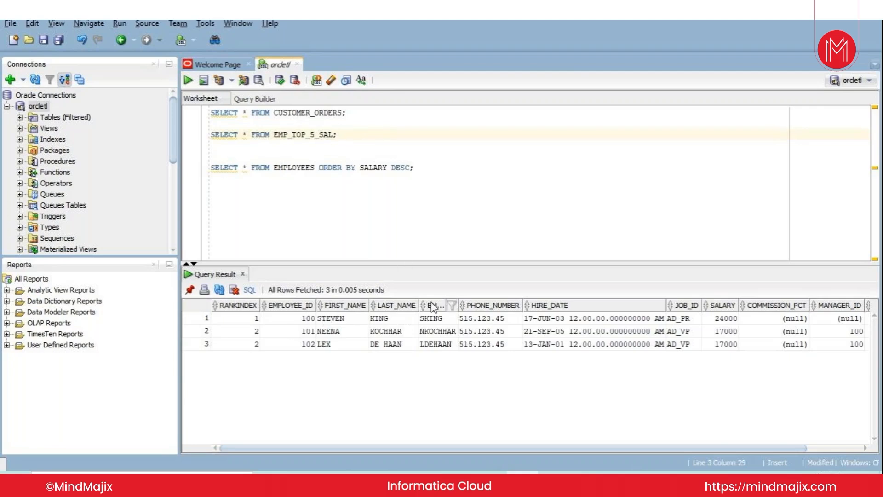
- Switch to Informatica Data Integration, add DEPARTMENT_ID as a group by field of the Rank transformation and save the mapping
key("alt+Tab")
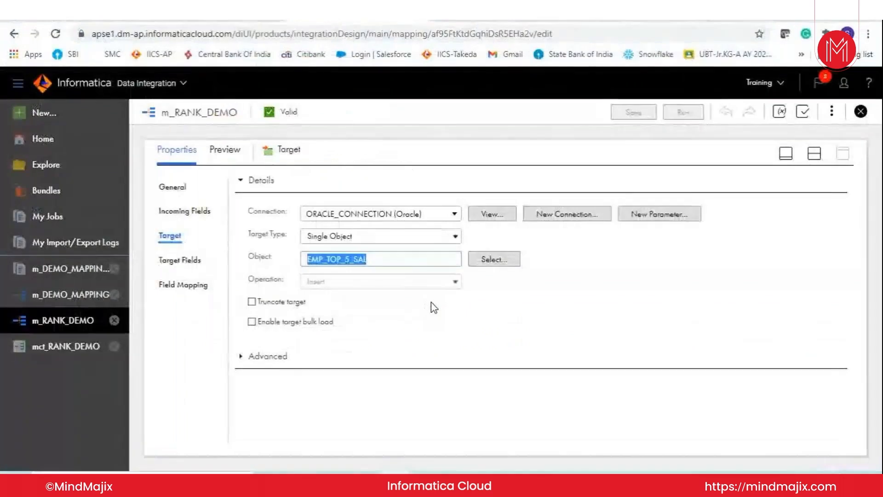
left_click(783, 157)
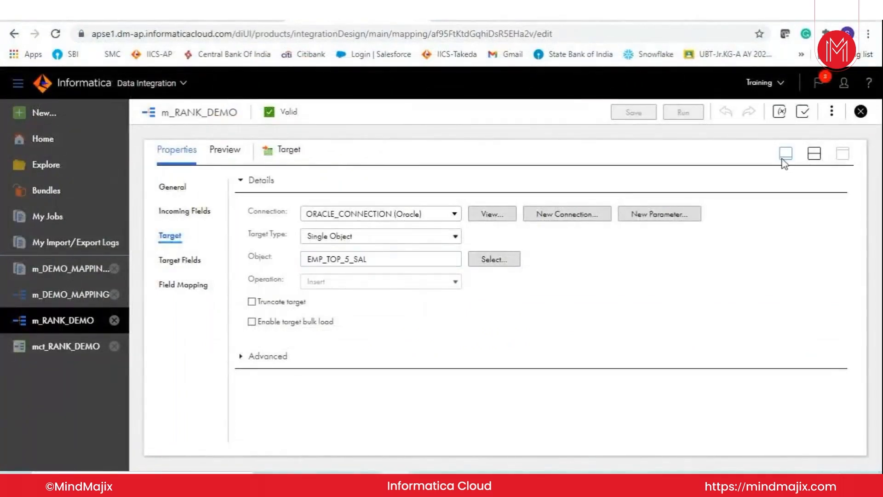
double_click(393, 203)
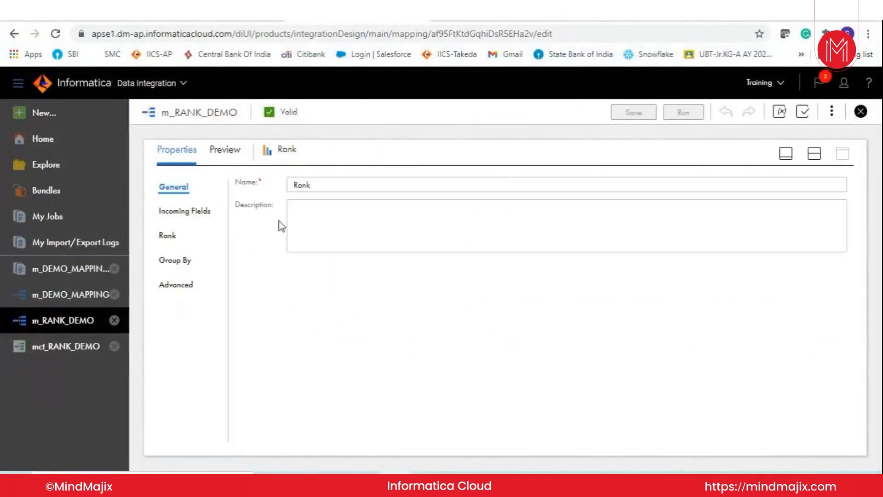
left_click(178, 260)
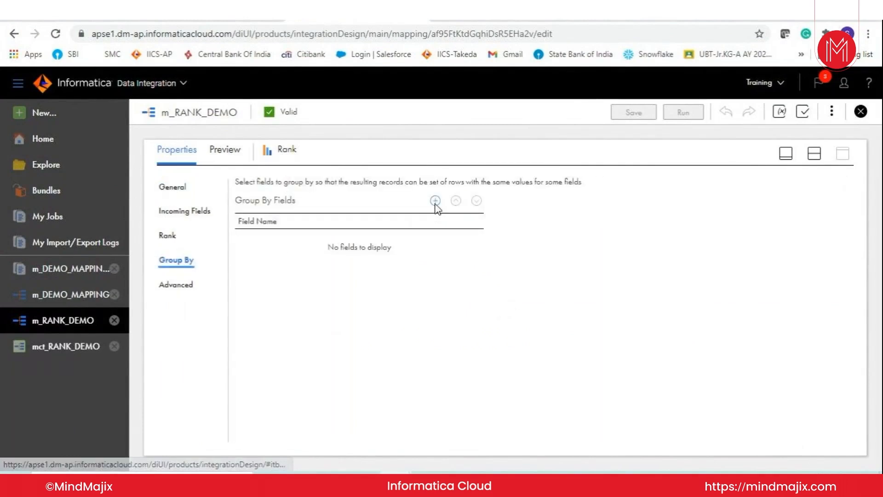
left_click(435, 201)
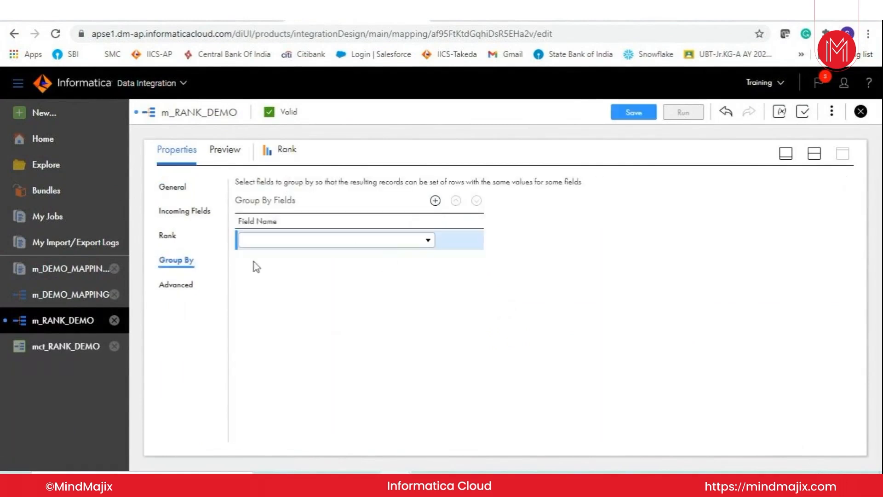
left_click(414, 241)
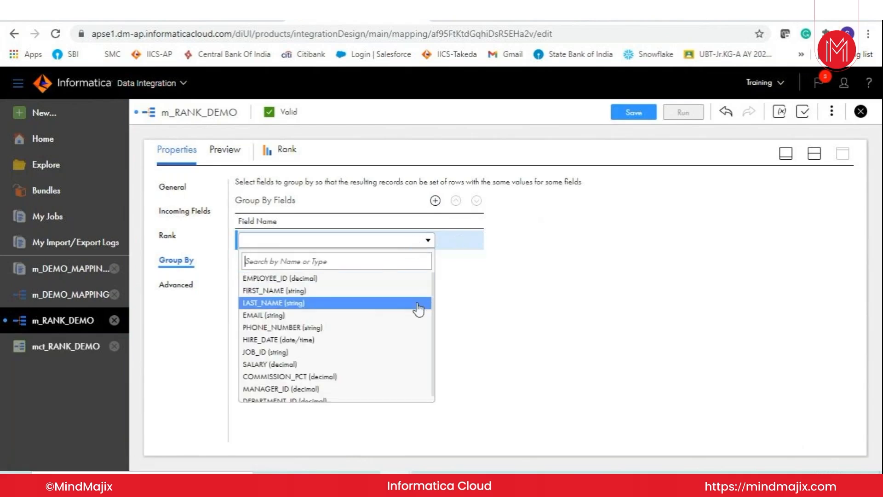
left_click(296, 401)
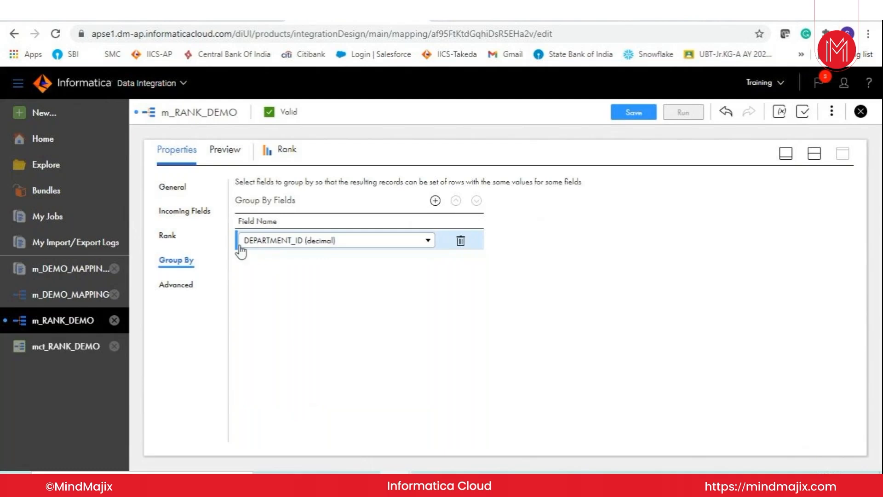
left_click(621, 115)
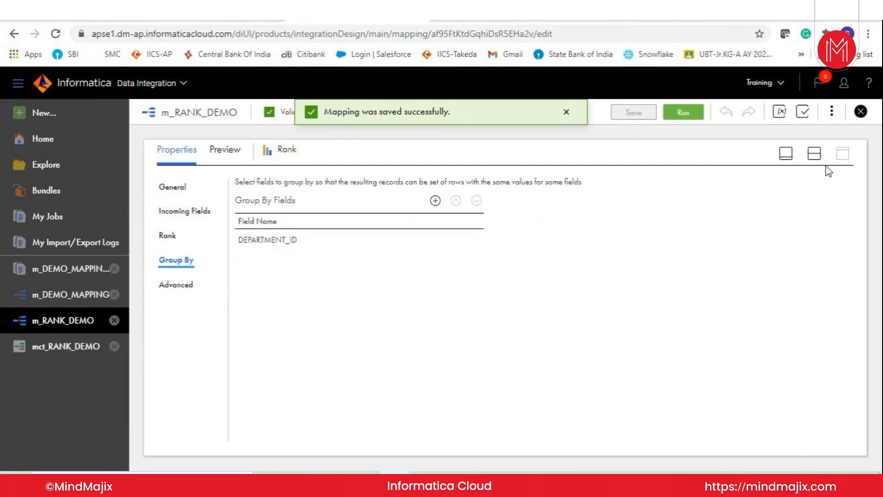
- Enable truncating the target on the Target transformation of m_RANK_DEMO and save the mapping
left_click(786, 153)
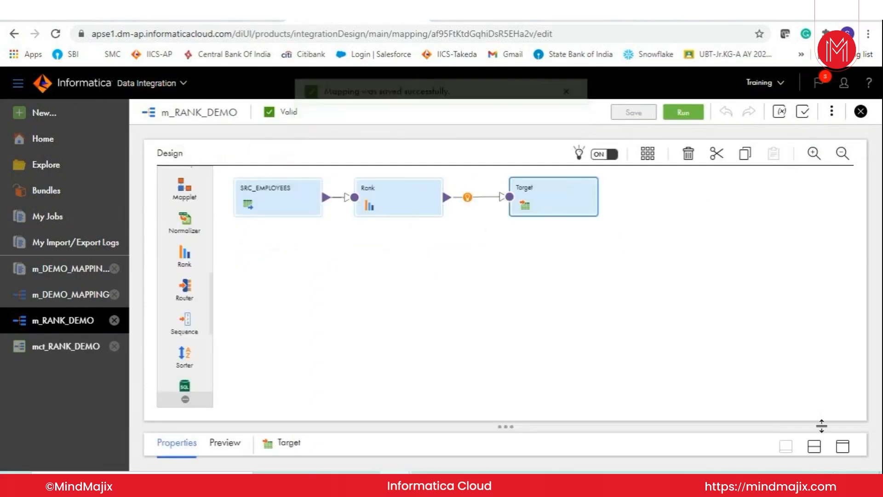
left_click(840, 444)
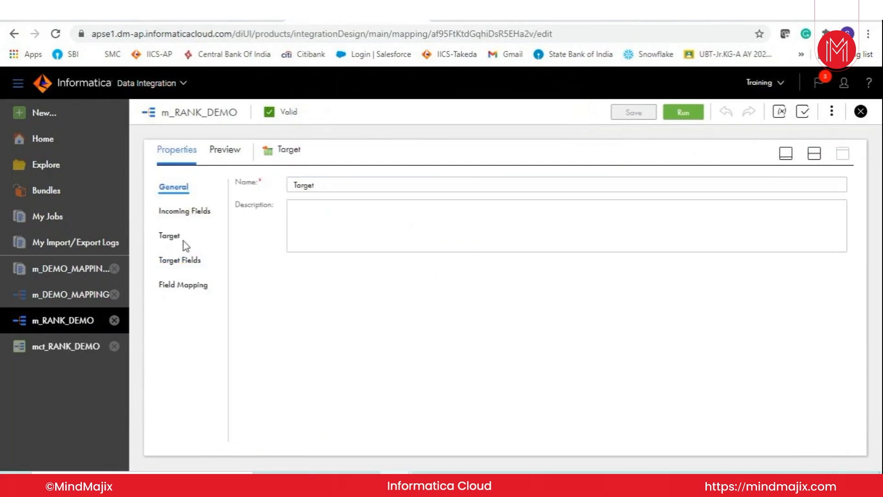
left_click(170, 234)
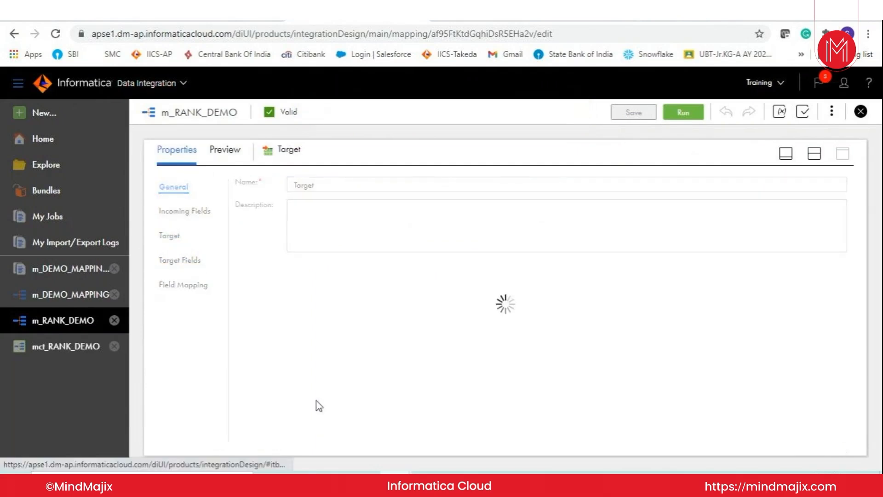
left_click(251, 302)
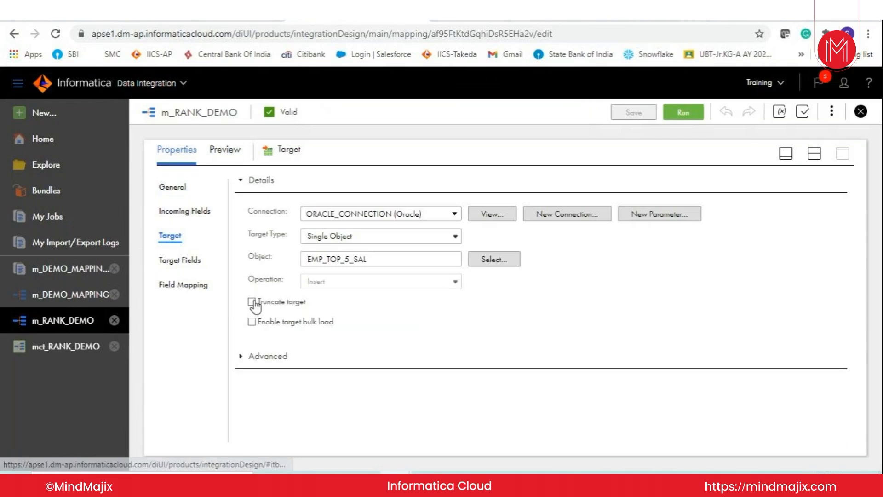
left_click(634, 113)
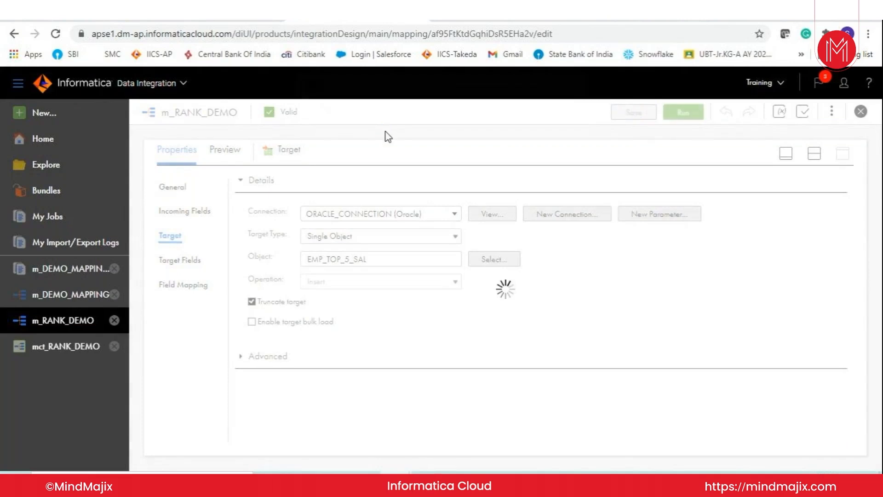
- Run the mct_RANK_DEMO mapping task and refresh its job status until the run ends
left_click(71, 349)
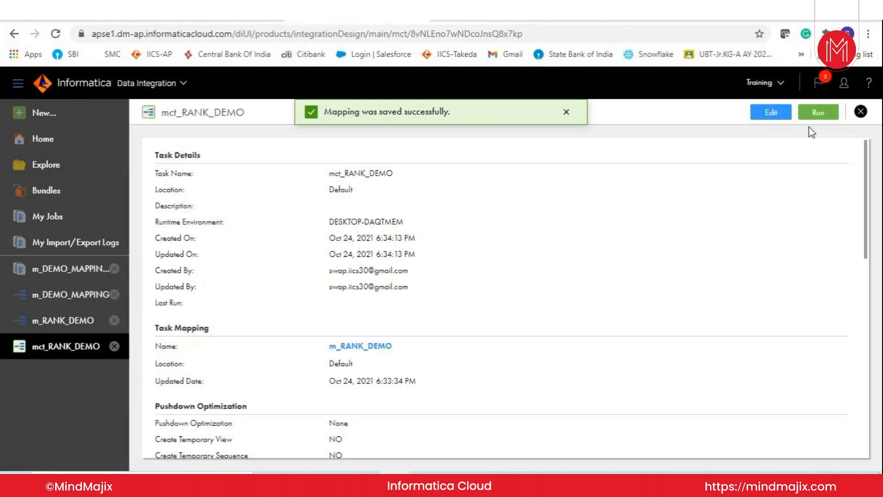
left_click(817, 112)
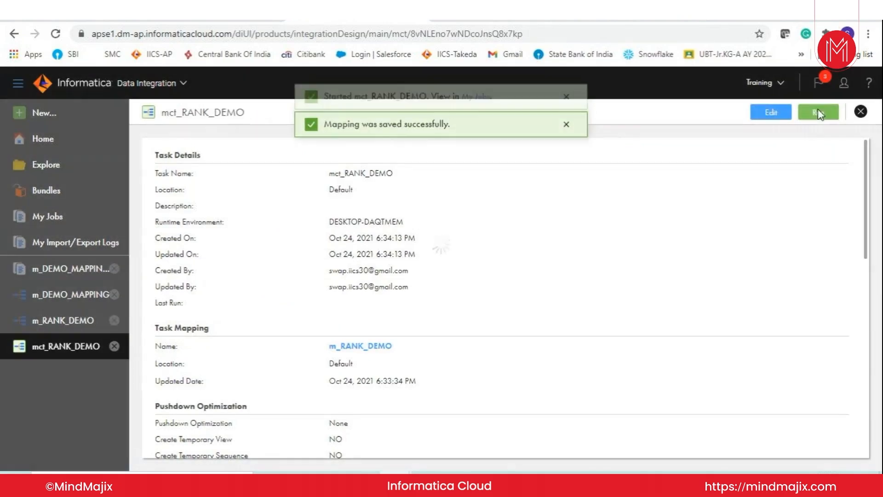
left_click(474, 112)
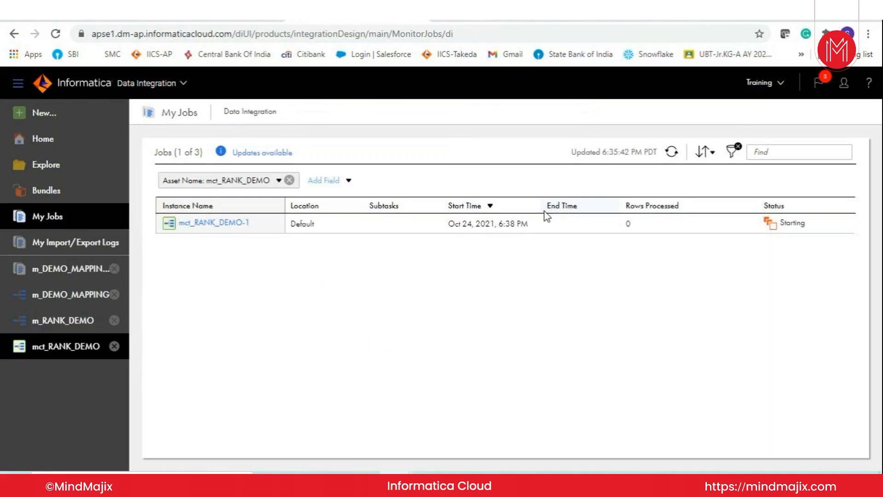
left_click(671, 153)
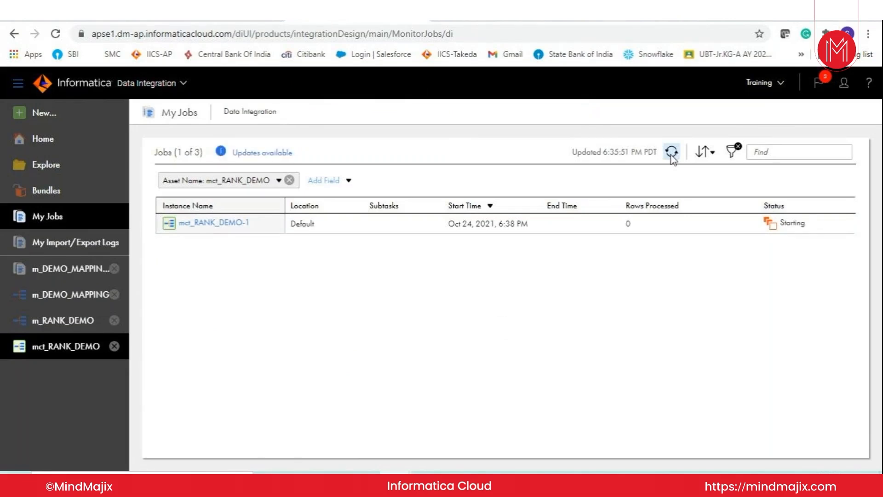
left_click(672, 153)
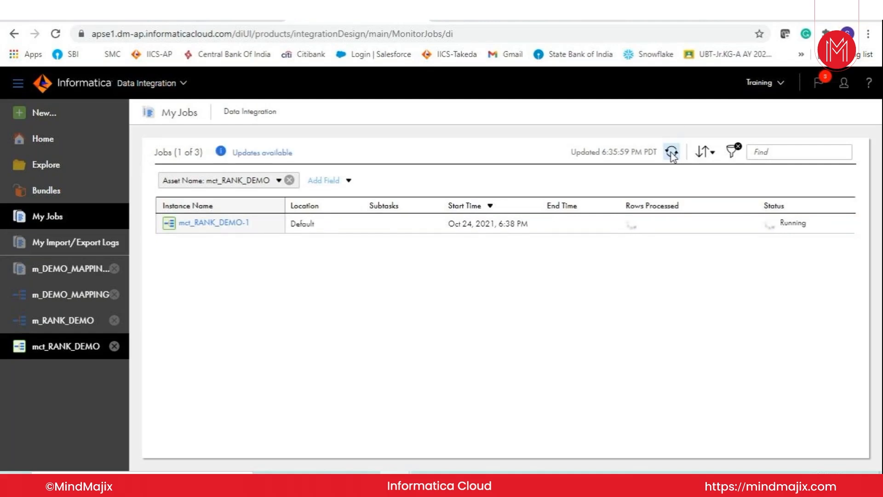
left_click(672, 152)
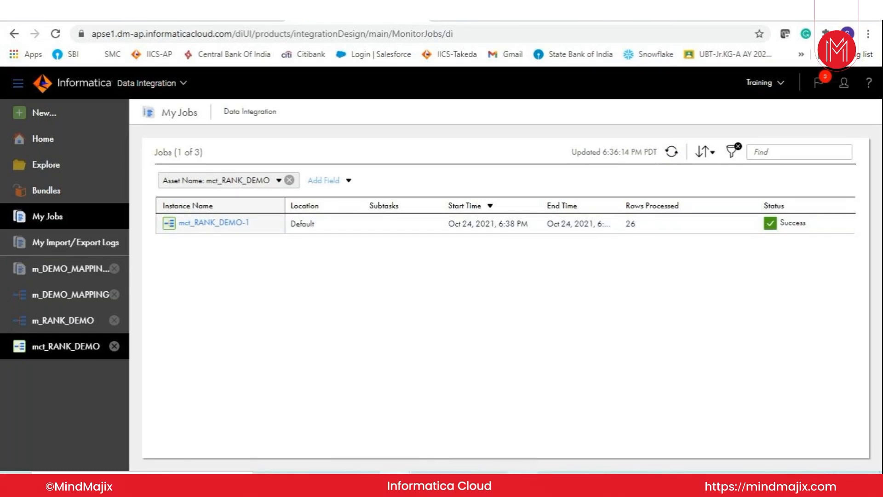
- Switch to Oracle SQL Developer and run the EMPLOYEES query sorted by SALARY descending
left_click(522, 484)
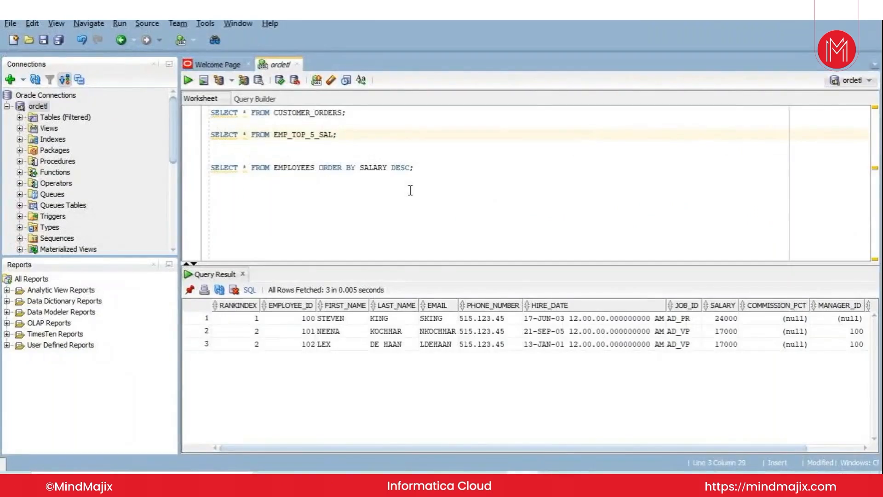
left_click(430, 169)
key("ctrl+Return")
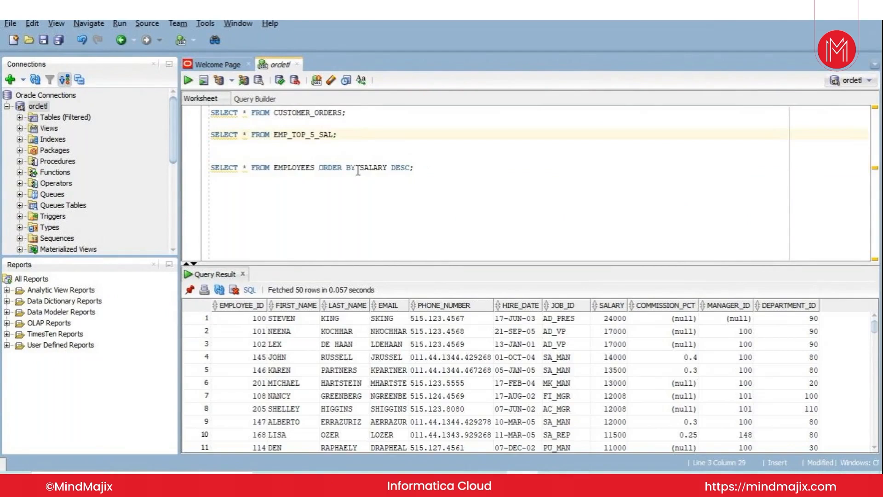
- Change the EMPLOYEES query's sorting to ORDER BY SALARY, DEPARTMENT_ID DESC and run it
key("Up")
key("Up")
key("Up")
left_click(392, 168)
key("BackSpace")
type(", DEPARTMENT_ID")
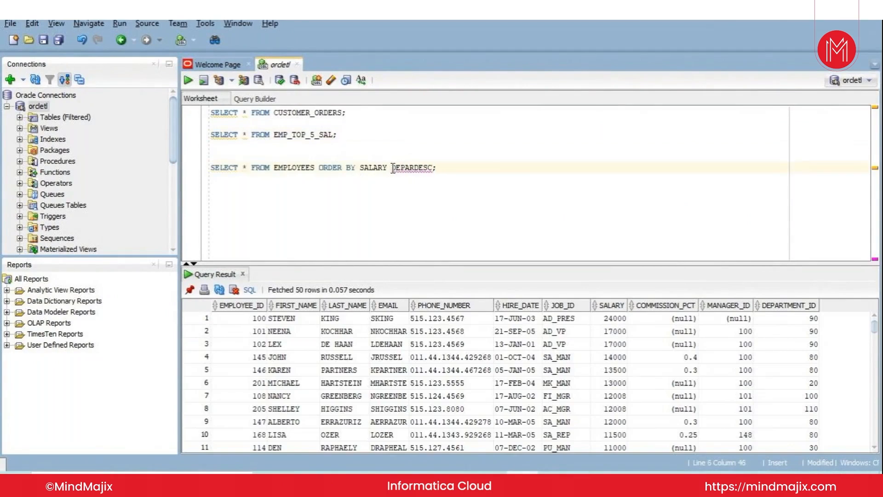
key("ctrl+Return")
left_click(495, 167)
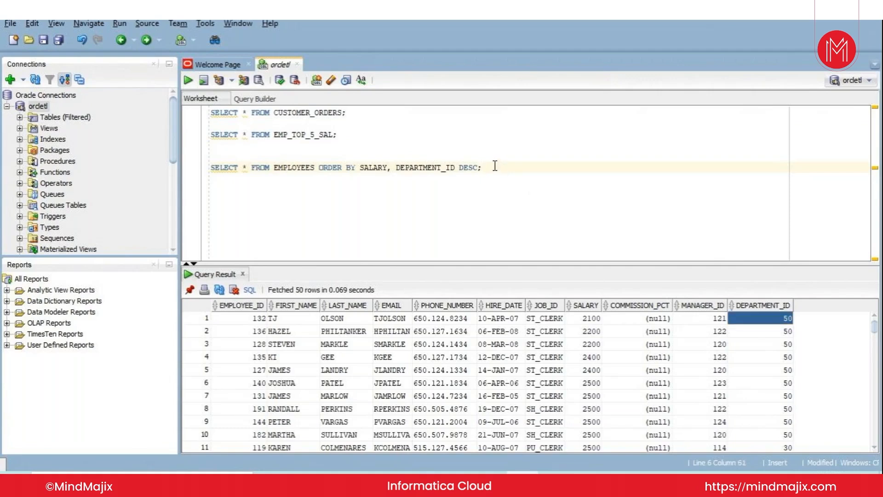
key("BackSpace")
key("BackSpace")
key("BackSpace")
type("SC;")
- Rerun the EMP_TOP_5_SAL query and select the first row's RANKINDEX value
left_click(344, 134)
key("ctrl+Return")
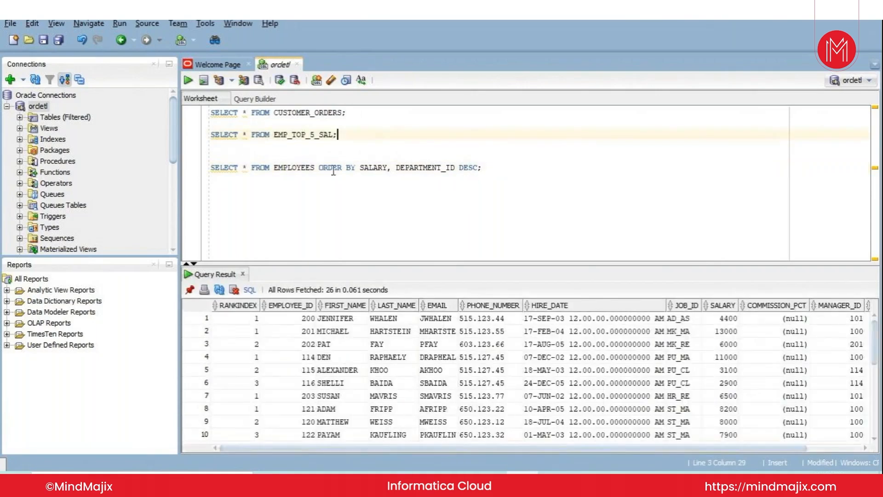
left_click(230, 319)
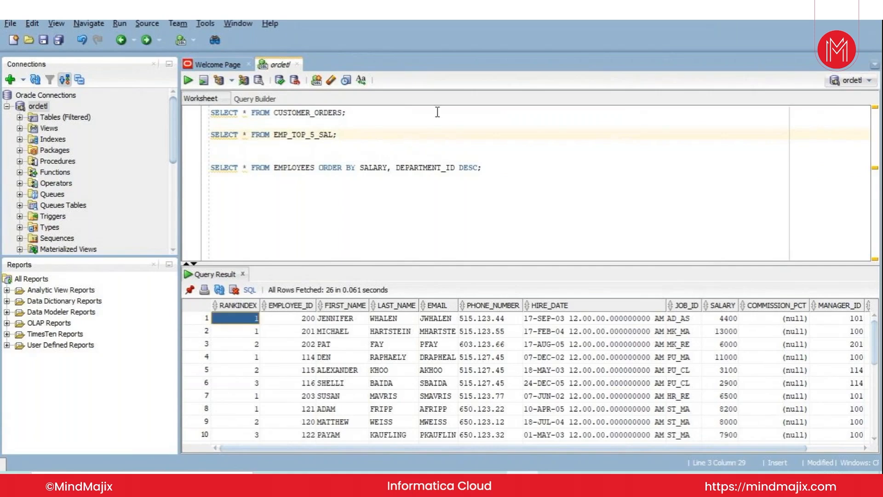
- Add ORDER BY DEPARTMENT_ID to the EMP_TOP_5_SAL query and run it
left_click(366, 137)
key("BackSpace")
type("ORDER BY DE")
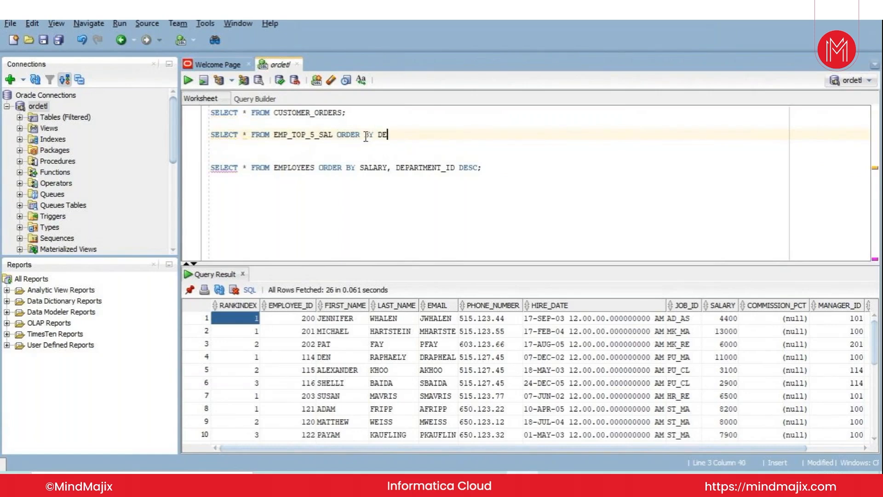
type("PARTMENT_ID;")
key("ctrl+Return")
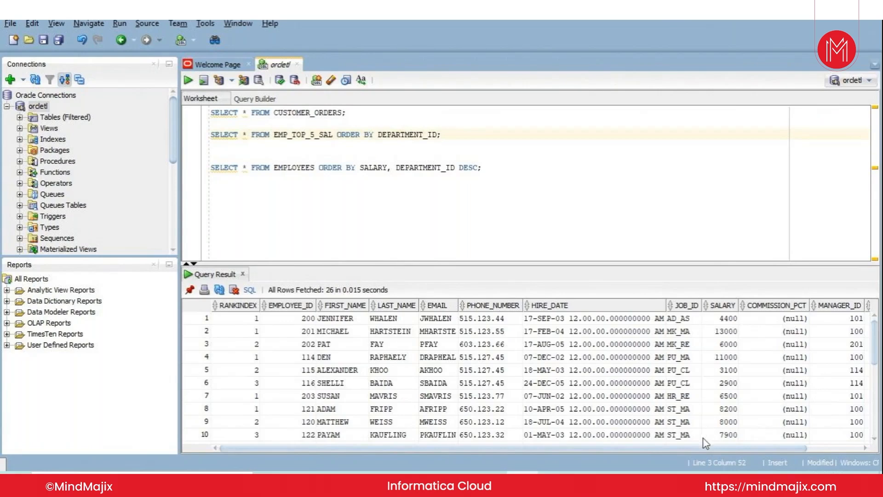
- Examine the DEPARTMENT_ID values of the first rows in the EMP_TOP_5_SAL result and return to the first columns
left_click_drag(699, 446, 781, 450)
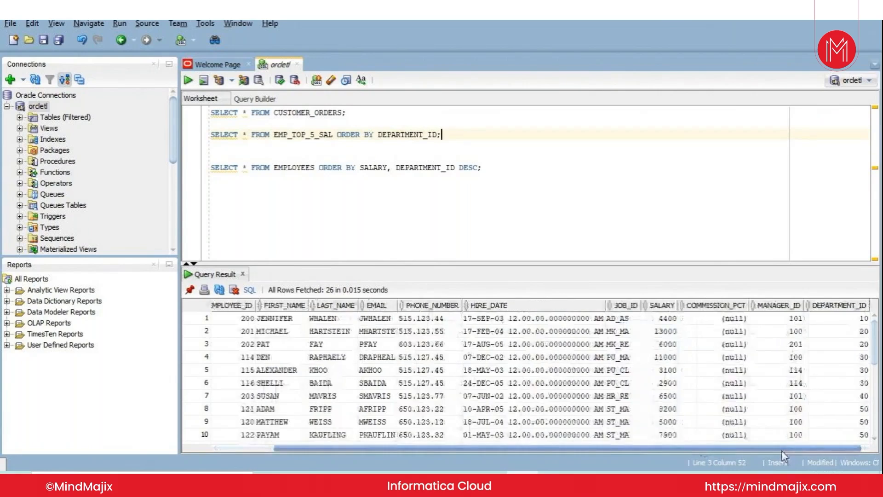
left_click_drag(840, 318, 837, 387)
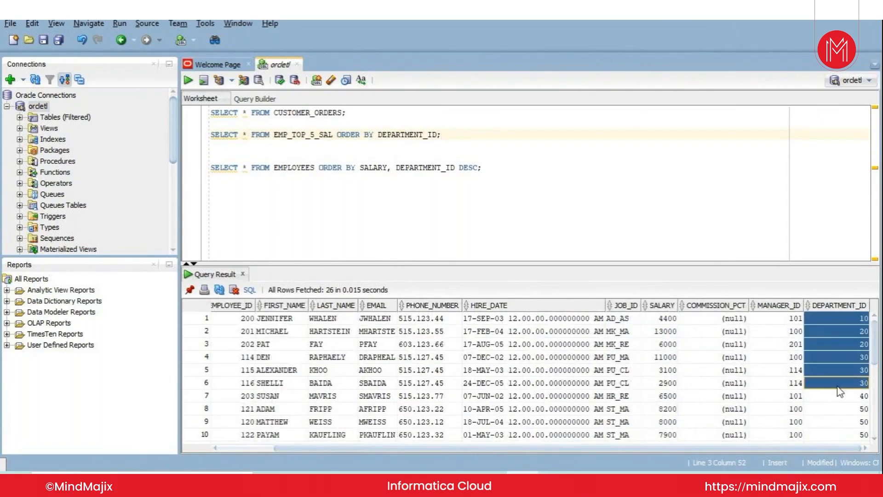
left_click(846, 319)
left_click_drag(824, 449, 303, 370)
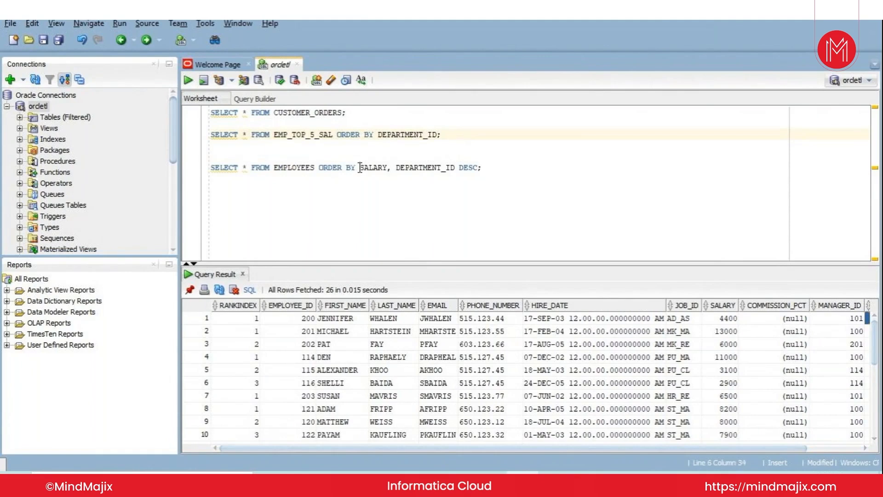
- Remove SALARY and DESC from the EMPLOYEES query so it sorts by DEPARTMENT_ID only, run it, and select the first result row
left_click_drag(360, 167, 391, 167)
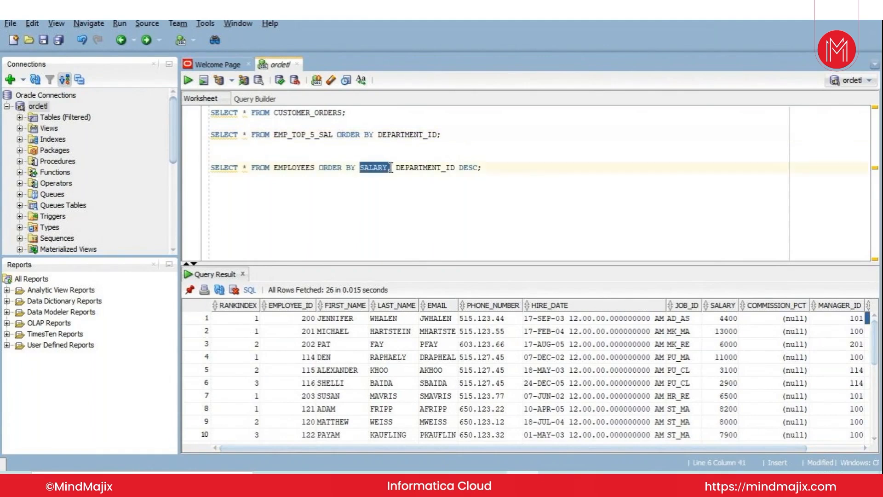
key("Delete")
key("BackSpace")
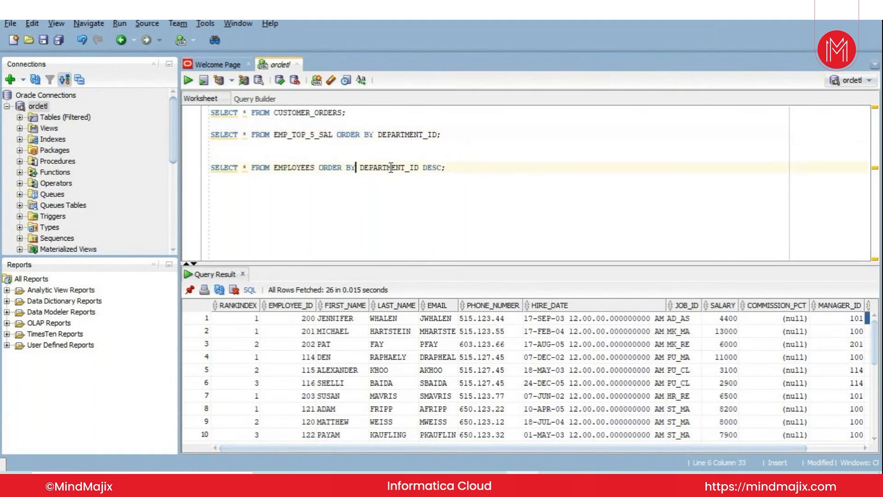
double_click(426, 169)
key("Delete")
key("BackSpace")
key("ctrl+Return")
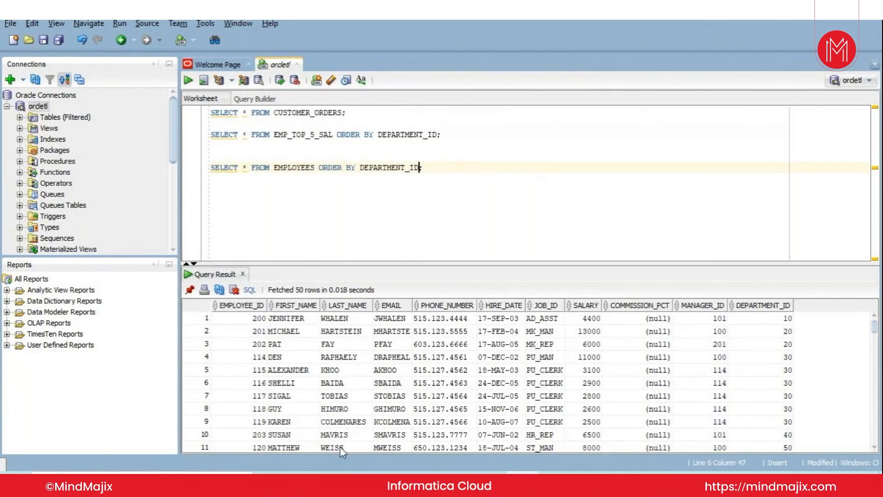
left_click_drag(782, 321, 222, 321)
- Rerun the EMP_TOP_5_SAL query and select rows 2 and 3 of its result
left_click(460, 134)
triple_click(461, 134)
key("ctrl+Return")
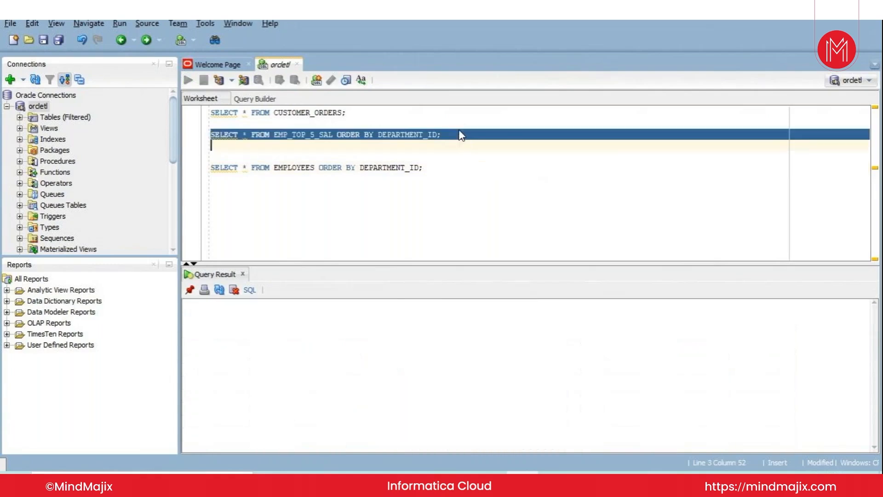
left_click(460, 133)
left_click_drag(252, 324, 210, 345)
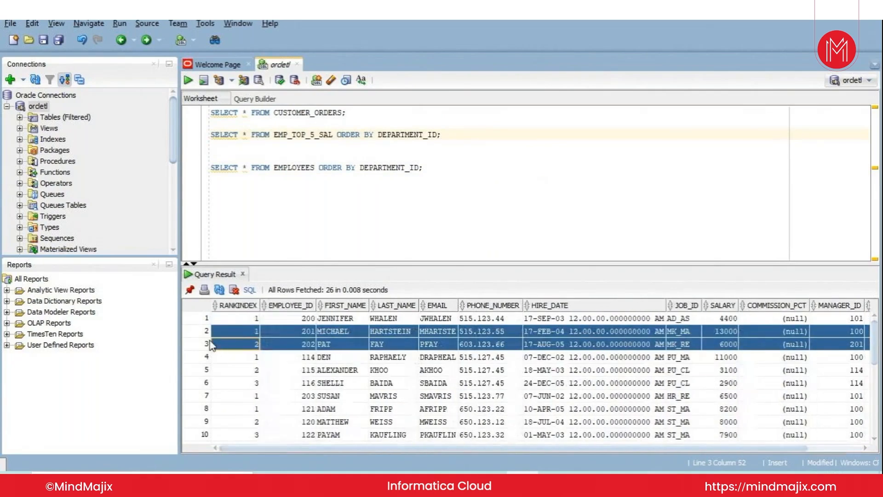
- Check the DEPARTMENT_ID column and select the three rows of department 30, rows 4 to 6
left_click_drag(466, 449, 713, 446)
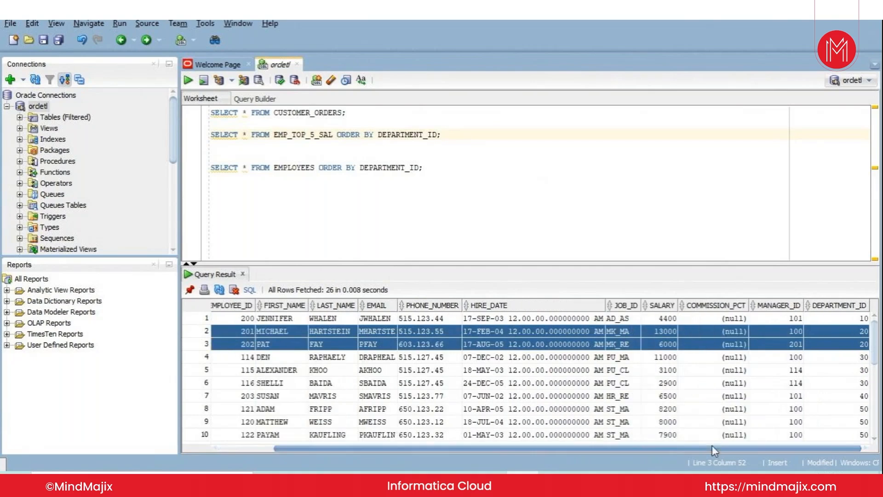
left_click(859, 357)
left_click_drag(859, 360, 205, 396)
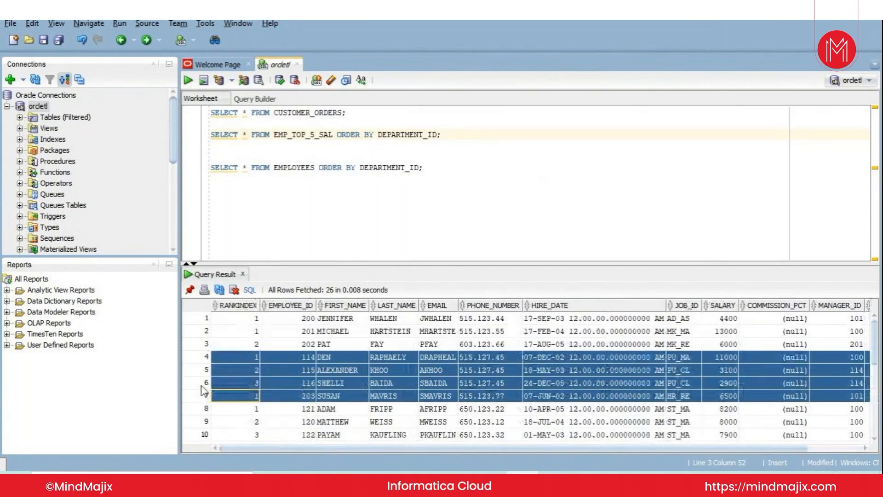
left_click_drag(205, 378, 241, 387)
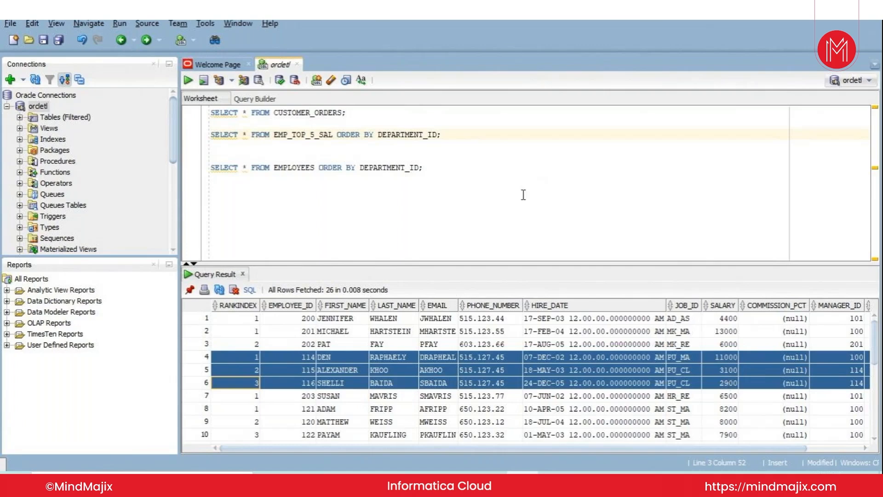
- Rerun the EMP_TOP_5_SAL query and select only the DEPARTMENT_ID values of rows 4 to 6
left_click(453, 133)
key("ctrl+Return")
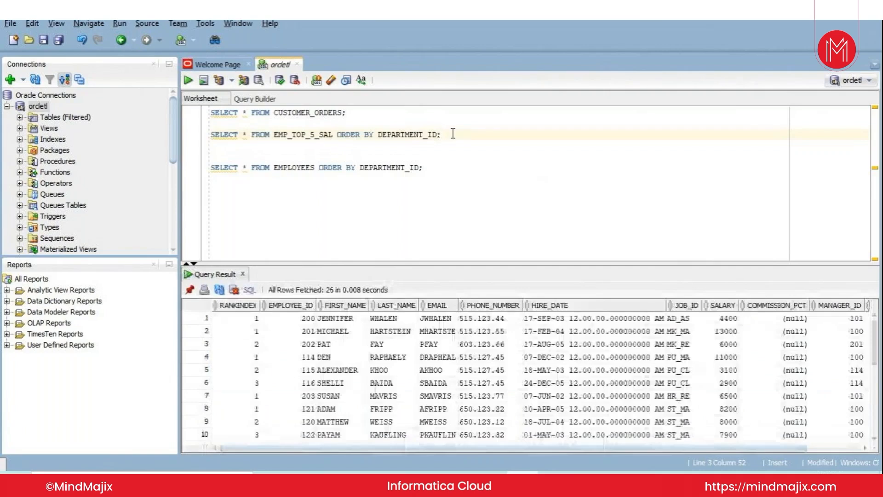
left_click(359, 358)
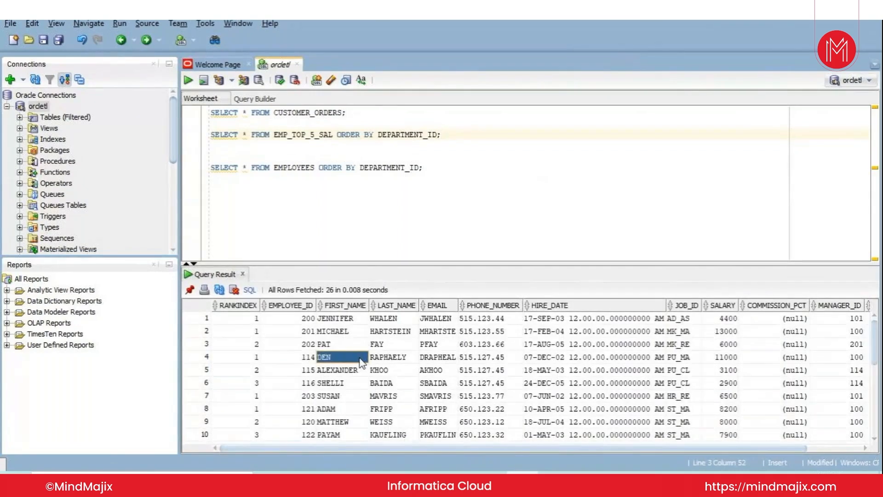
key("Right")
key("Right")
key("Right")
key("Right")
key("Right")
key("Right")
key("Right")
key("Right")
key("Right")
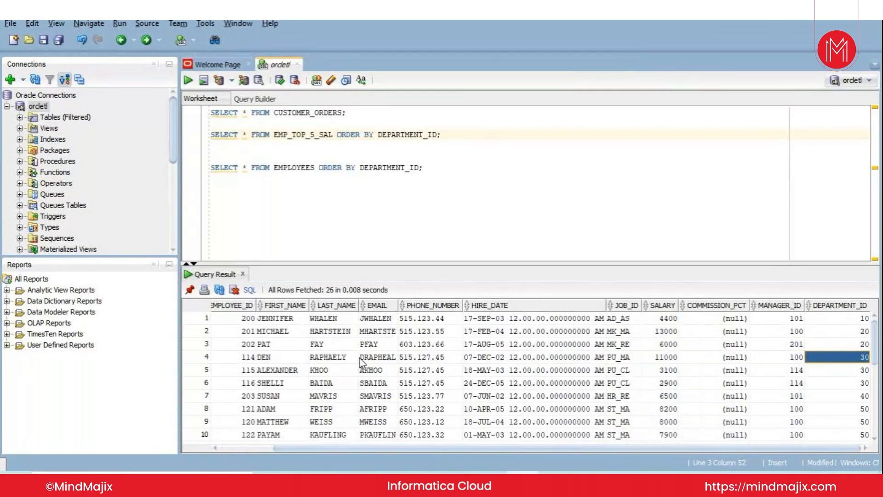
key("shift+Down")
key("shift+Down")
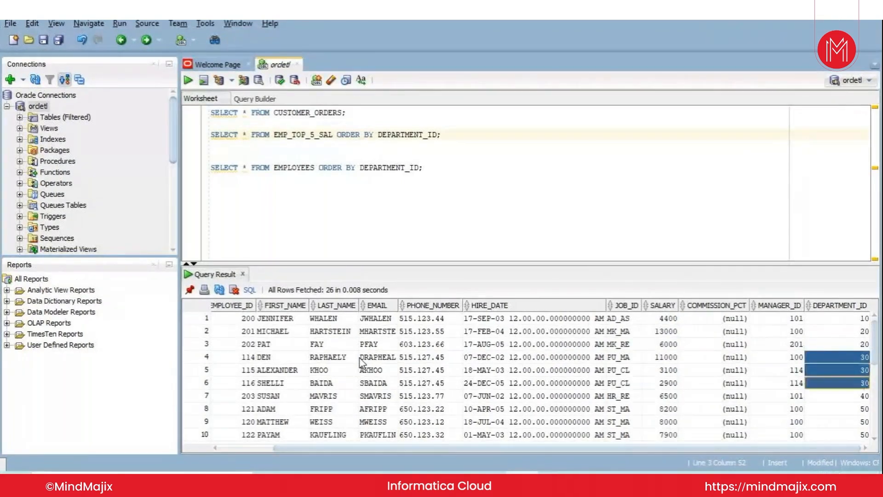
- Examine the DEPARTMENT_ID values down to row 20 of the EMP_TOP_5_SAL result and switch to the My Jobs page in Informatica
key("Down")
key("Down")
key("Down")
key("Down")
key("Down")
key("Down")
key("Down")
key("Down")
key("Down")
key("Down")
key("Down")
key("Down")
key("Down")
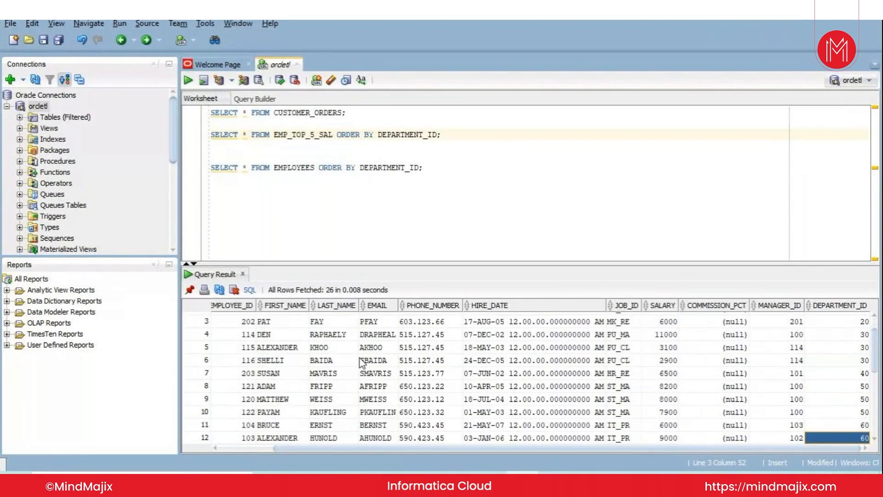
key("Down")
key("Down")
key("Down")
key("Down")
key("Down")
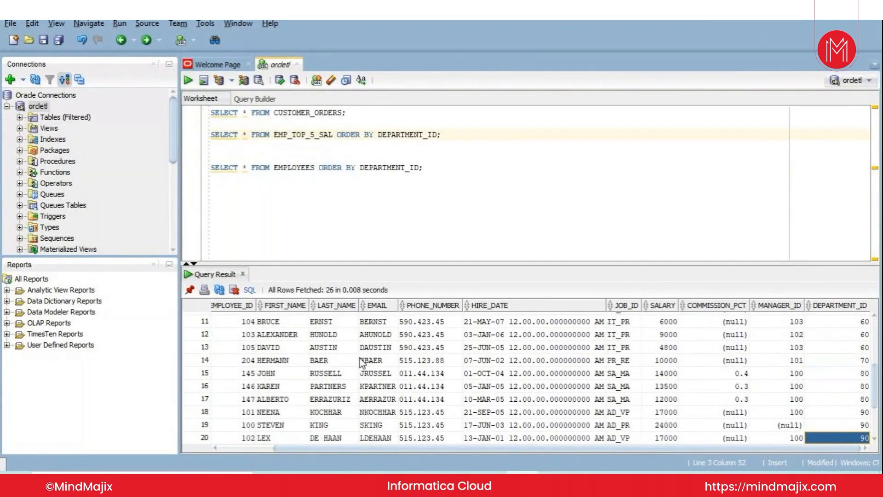
key("alt+Tab")
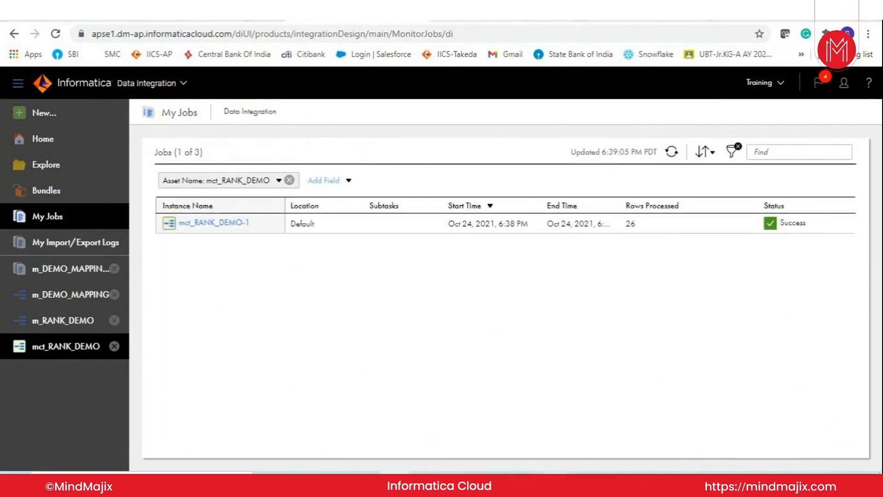
mouse_move(553, 481)
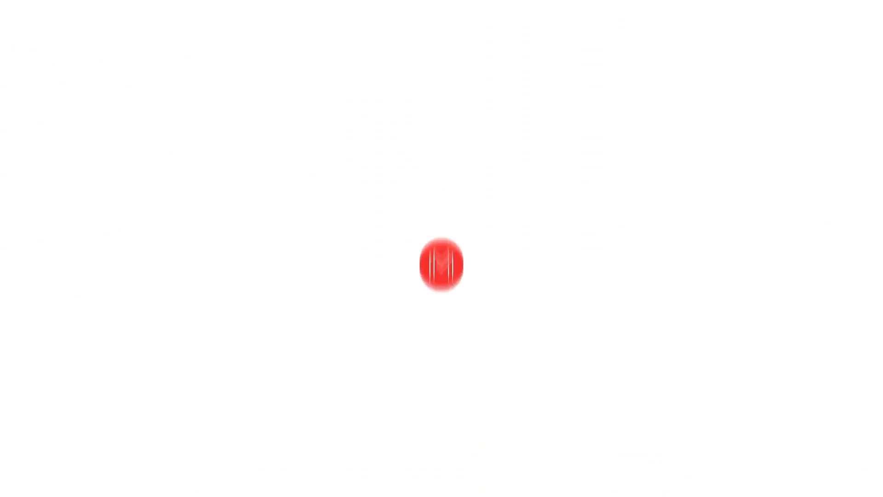